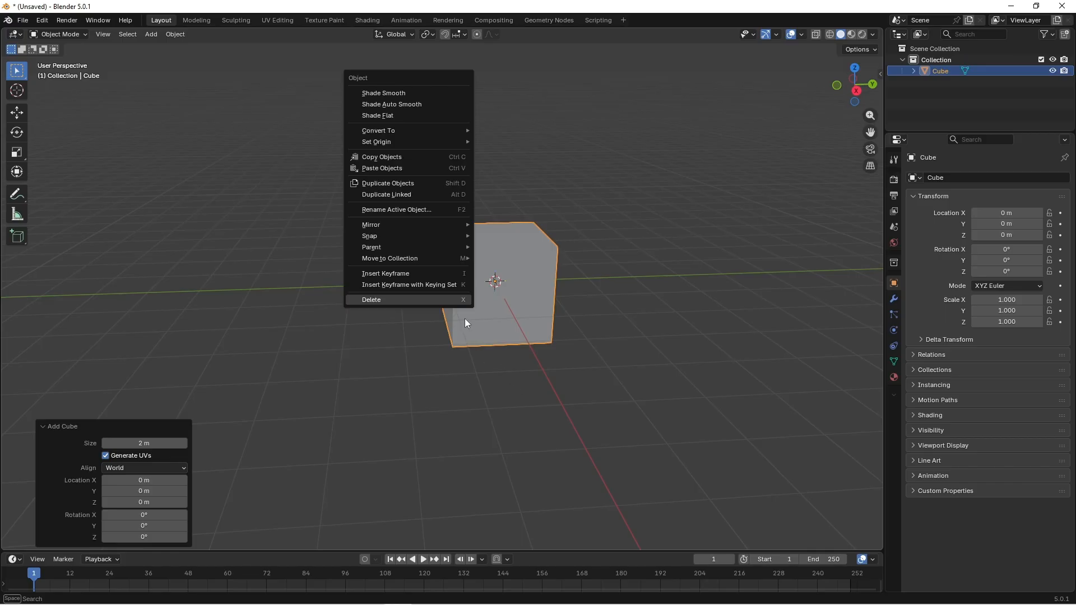
# Delete the cube and add a torus mesh in its place
pyautogui.click(452, 300)
pyautogui.hotkey('shift', 'a')
pyautogui.moveTo(461, 294)
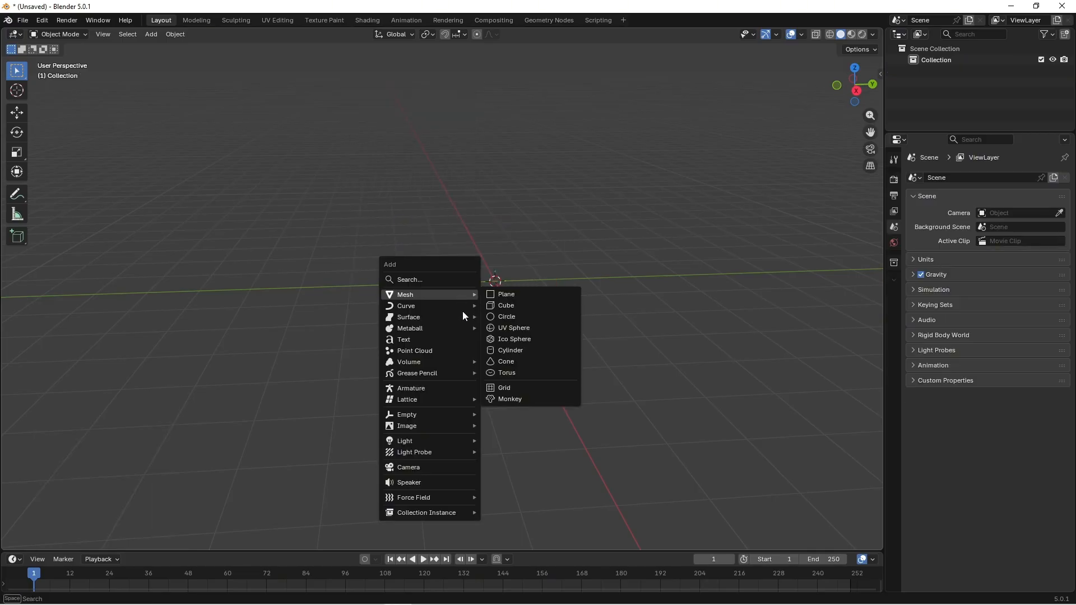
pyautogui.click(530, 374)
# Scale the torus up uniformly by a factor of about 2.23
pyautogui.moveTo(500, 328); pyautogui.dragTo(339, 299, button='middle')
pyautogui.press('s')
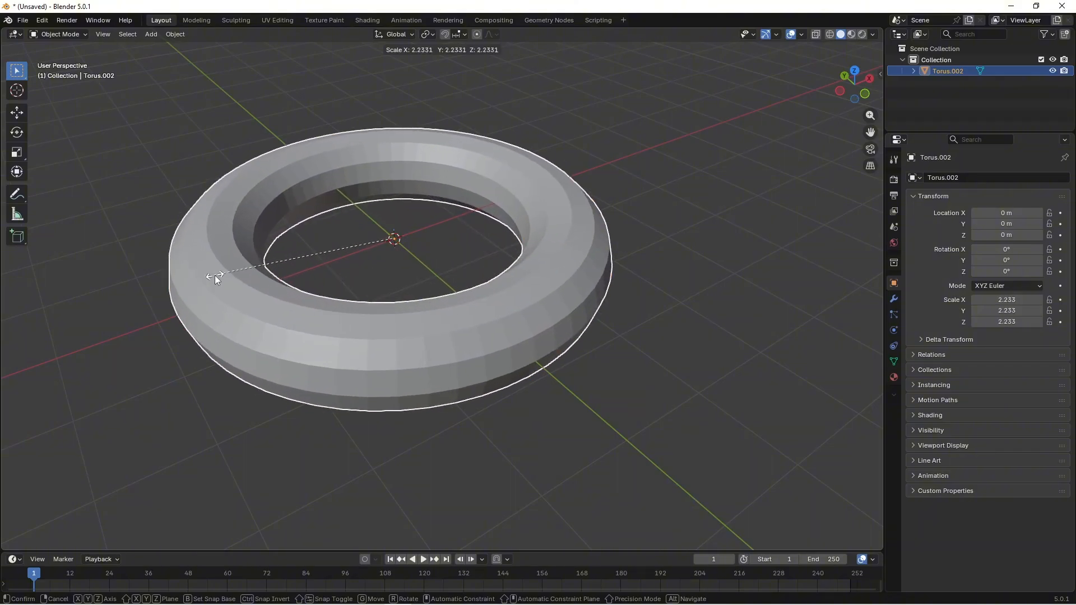
pyautogui.click(213, 275)
pyautogui.moveTo(213, 275)
pyautogui.mouseDown(button='middle')
pyautogui.moveTo(308, 298)
pyautogui.moveTo(377, 288)
pyautogui.moveTo(200, 259)
pyautogui.mouseUp(button='middle')
pyautogui.scroll(-3, 201, 264)
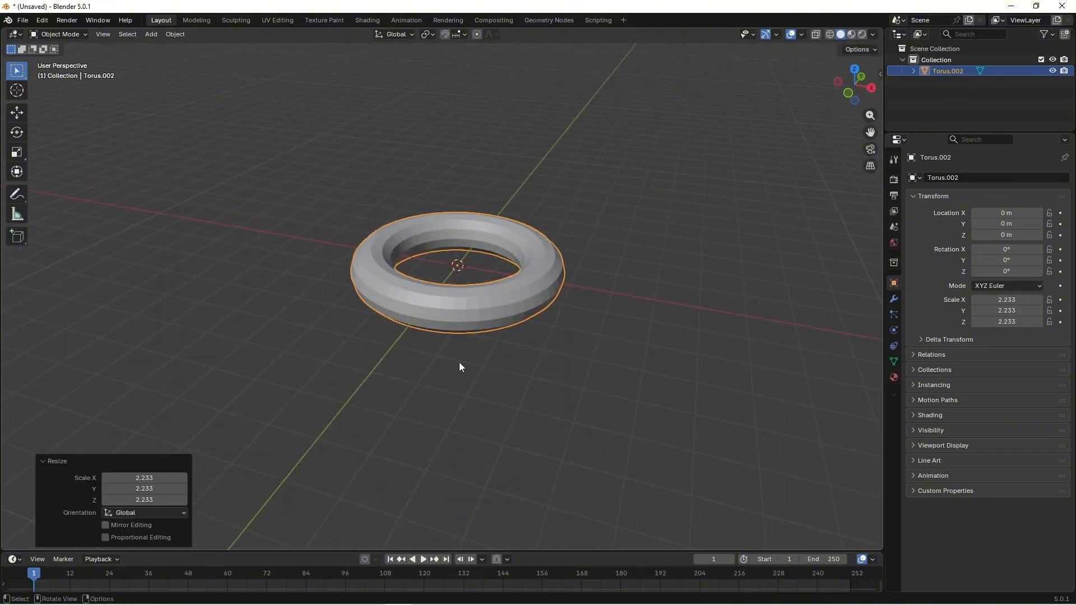
pyautogui.press('Tab')
pyautogui.press('Tab')
pyautogui.moveTo(459, 362); pyautogui.dragTo(501, 389, button='middle')
pyautogui.scroll(1, 502, 389)
pyautogui.press('z')
pyautogui.click(733, 333)
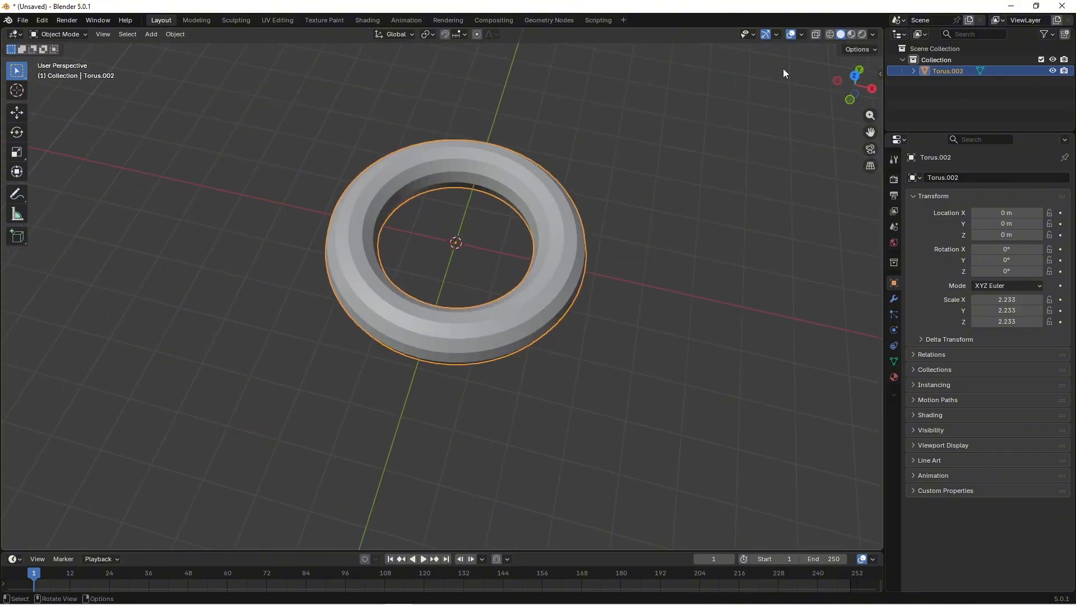
# Extrude a two-by-two block of faces on the torus's outer side by about -0.4 m along the Y axis
pyautogui.click(856, 74)
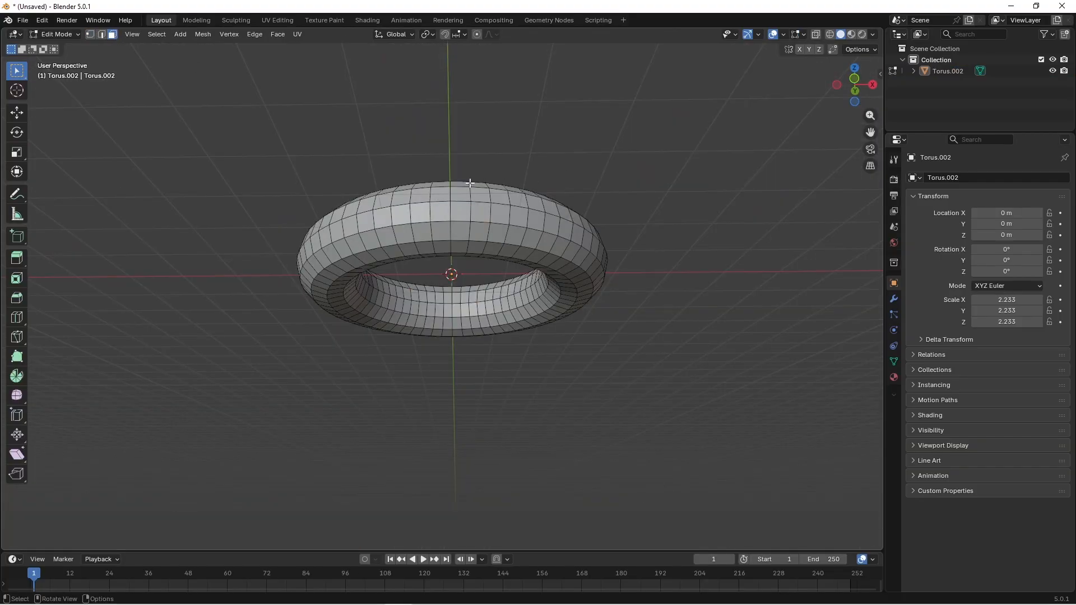
pyautogui.keyDown('shift'); pyautogui.click(458, 208); pyautogui.keyUp('shift')
pyautogui.keyDown('shift'); pyautogui.click(443, 209); pyautogui.keyUp('shift')
pyautogui.keyDown('shift'); pyautogui.click(445, 194); pyautogui.keyUp('shift')
pyautogui.press('e')
pyautogui.press('y')
pyautogui.click(447, 176)
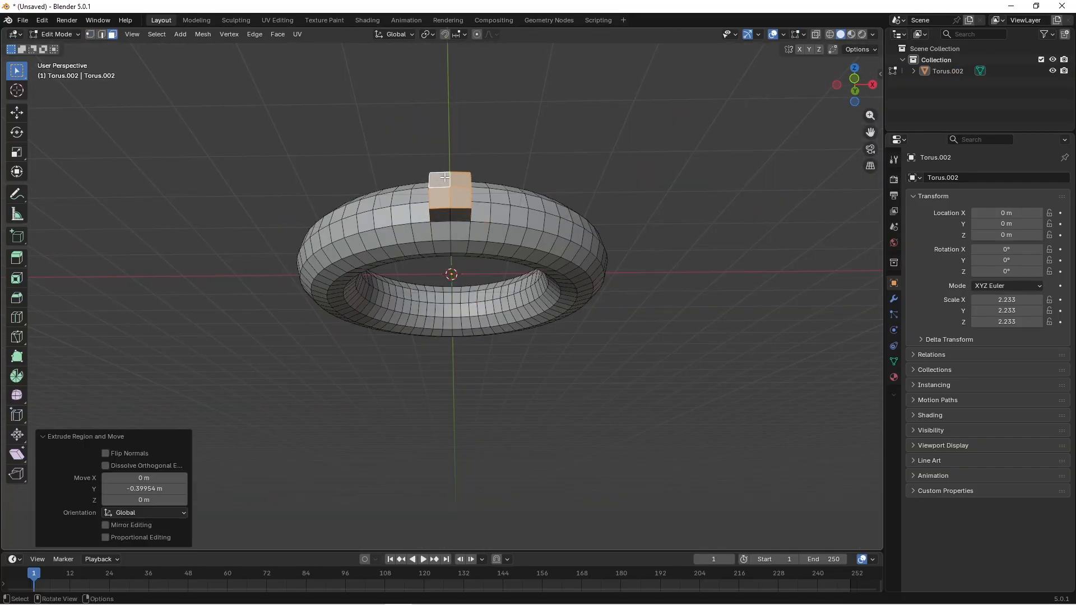
# Move the extruded faces along the Z axis and set the viewport to solid shading
pyautogui.moveTo(471, 196); pyautogui.dragTo(487, 130, button='middle')
pyautogui.press('g')
pyautogui.press('z')
pyautogui.rightClick(487, 137)
pyautogui.press('g')
pyautogui.press('z')
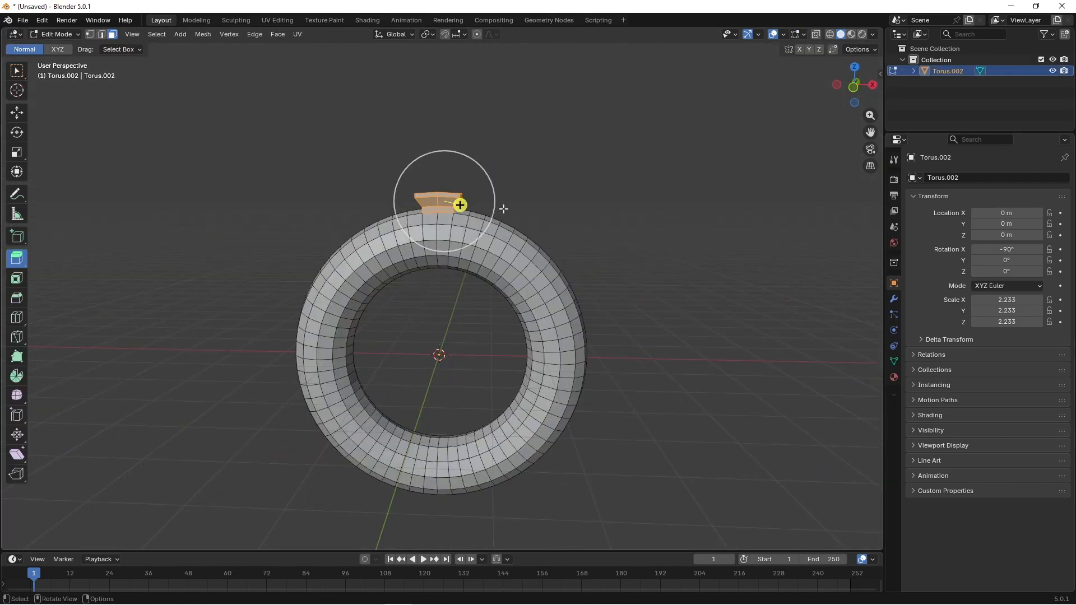
pyautogui.moveTo(561, 247); pyautogui.dragTo(593, 230, button='middle')
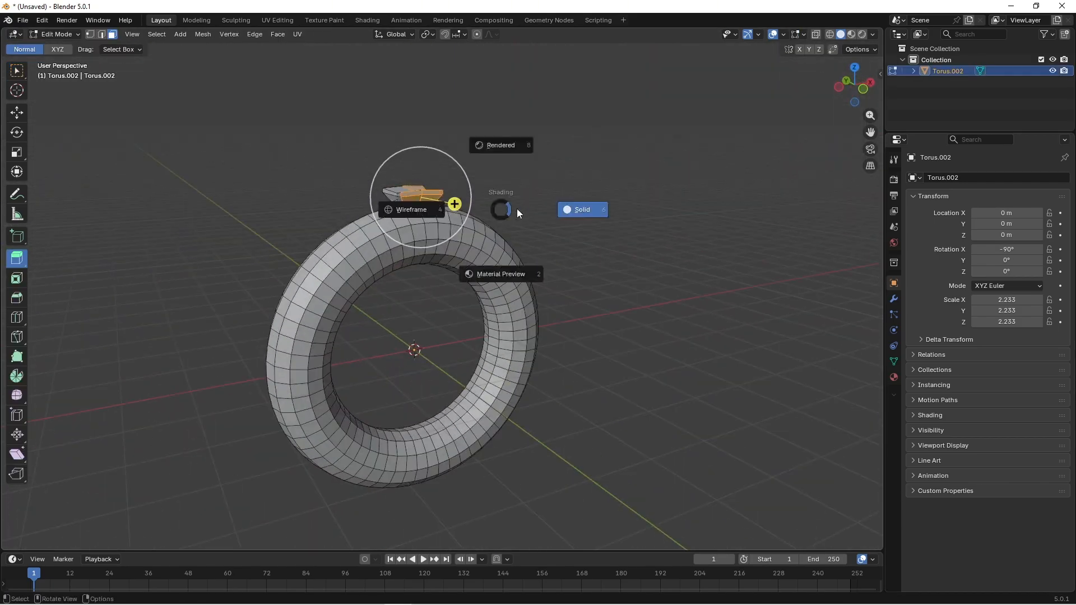
pyautogui.click(540, 216)
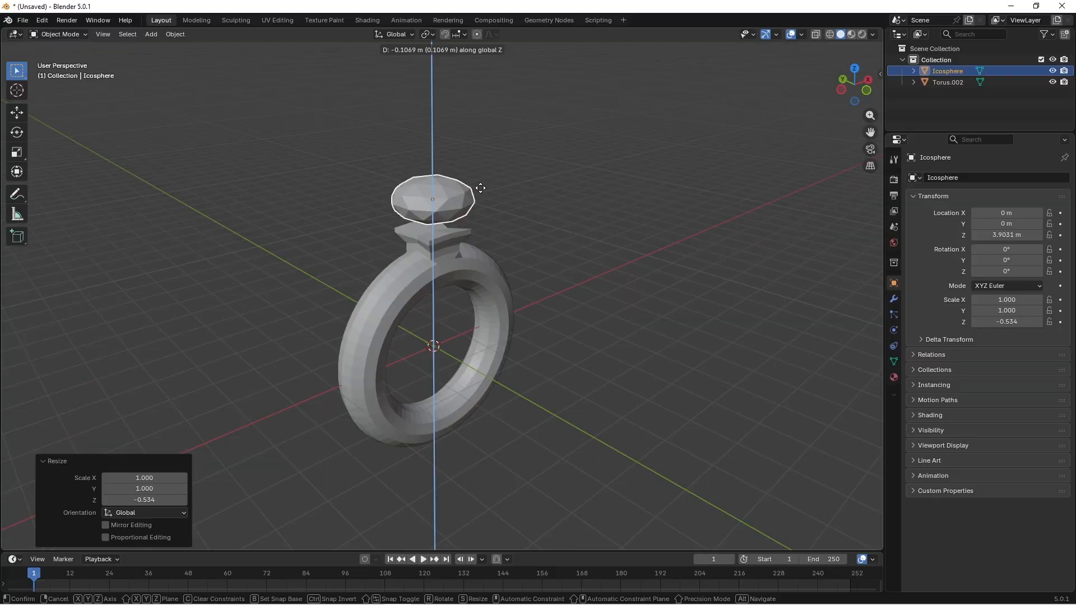
# Scale the icosphere on top of the ring to about 1.05 along X and 2.66 along Y
pyautogui.press('s')
pyautogui.press('x')
pyautogui.press('y')
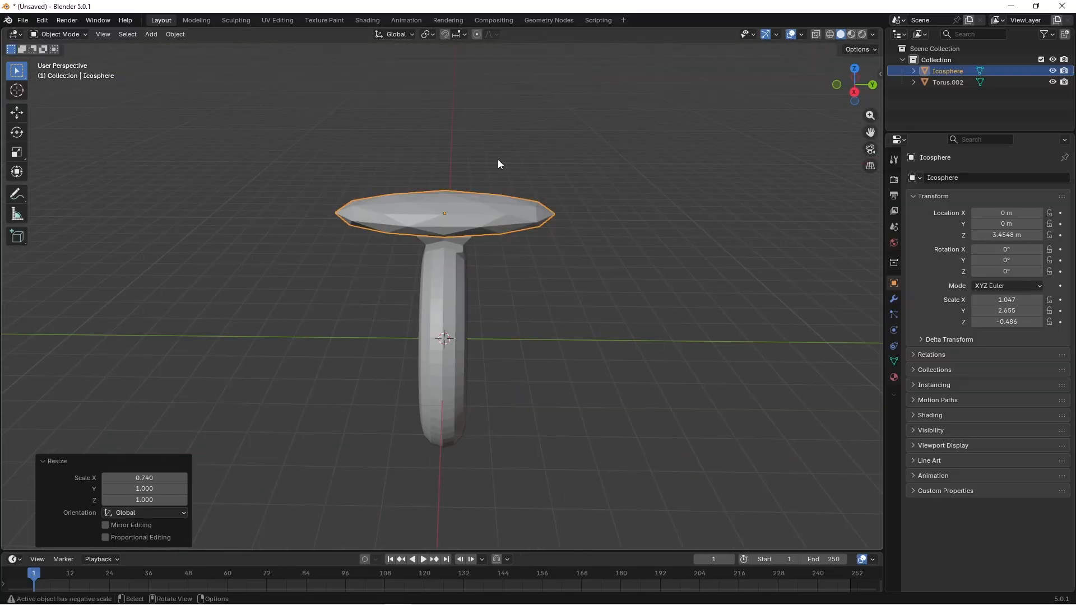
pyautogui.moveTo(497, 163); pyautogui.dragTo(530, 189, button='middle')
pyautogui.press('z')
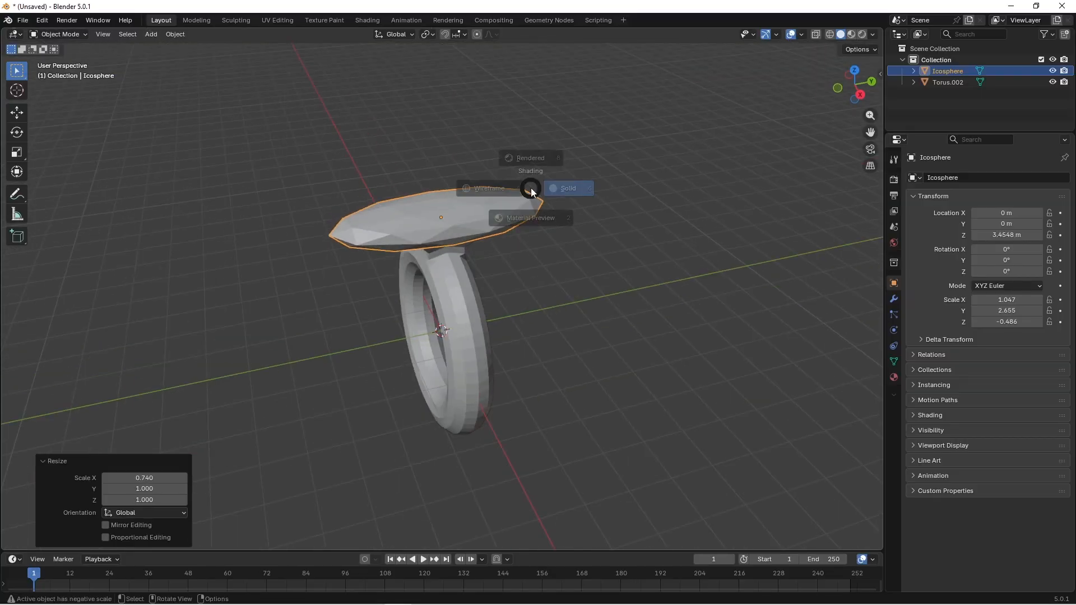
pyautogui.click(611, 192)
pyautogui.press('x')
pyautogui.click(646, 192)
pyautogui.moveTo(644, 194); pyautogui.dragTo(689, 177, button='middle')
# Try to stretch the icosphere along the Y axis by a factor of about 1.47
pyautogui.press('s')
pyautogui.press('z')
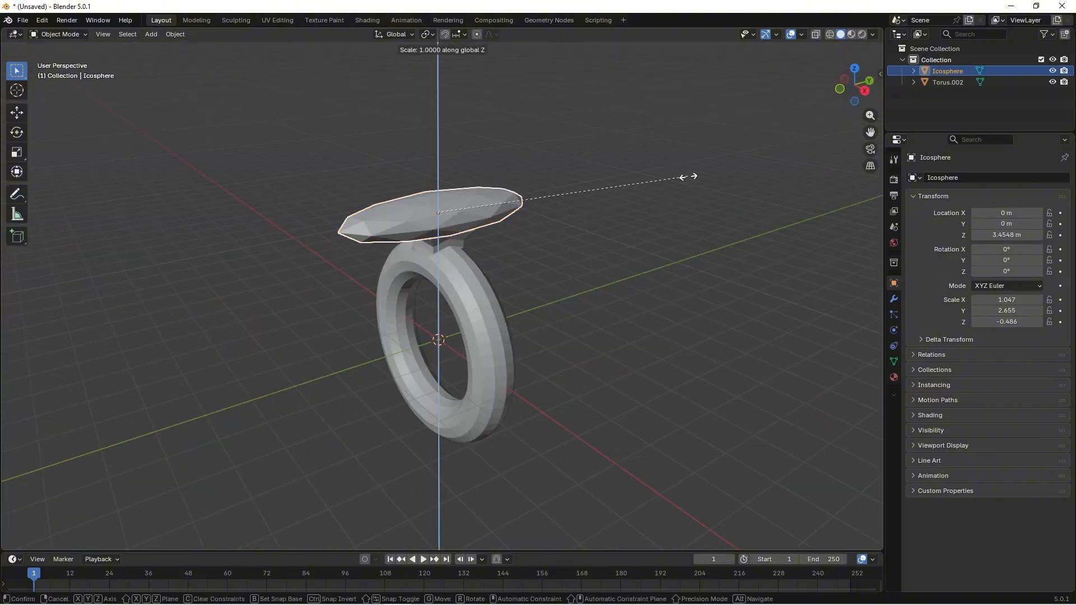
pyautogui.press('y')
pyautogui.click(808, 171)
pyautogui.moveTo(808, 171); pyautogui.dragTo(108, 161, button='middle')
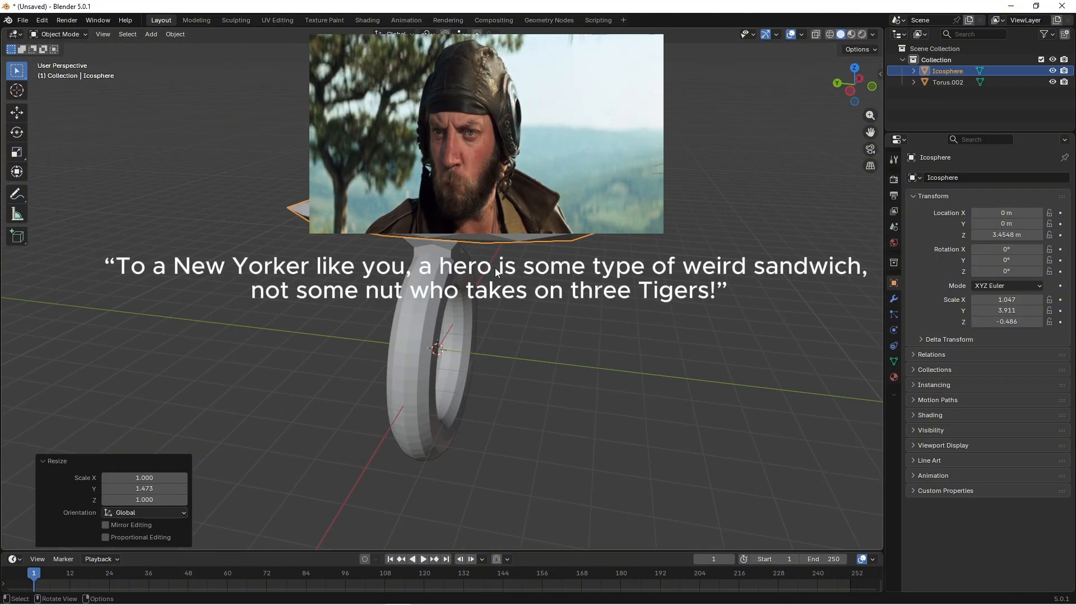
# Shorten the icosphere along the Y axis to a scale of about 1.72
pyautogui.press('s')
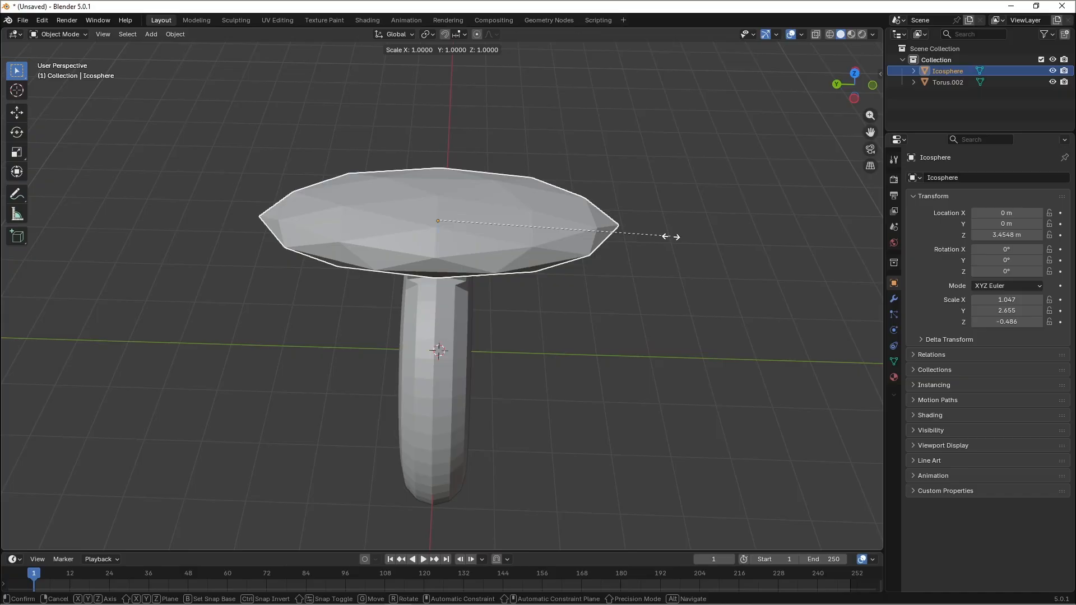
pyautogui.press('z')
pyautogui.press('y')
pyautogui.click(601, 236)
pyautogui.moveTo(600, 237); pyautogui.dragTo(530, 191, button='middle')
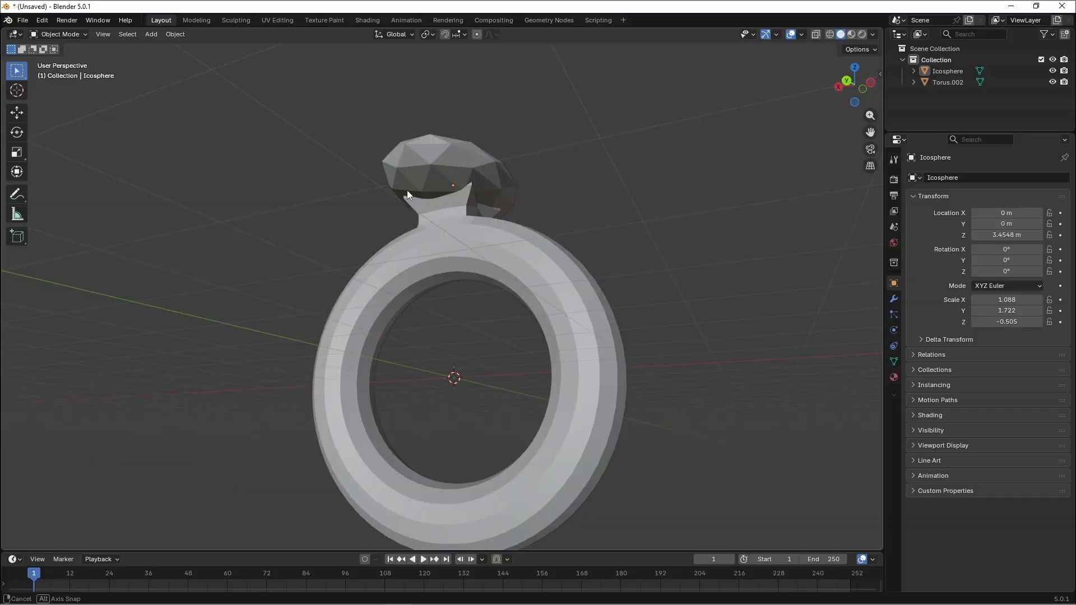
# Examine how the icosphere gem sits on the ring's setting from several angles
pyautogui.moveTo(408, 192); pyautogui.dragTo(361, 190, button='middle')
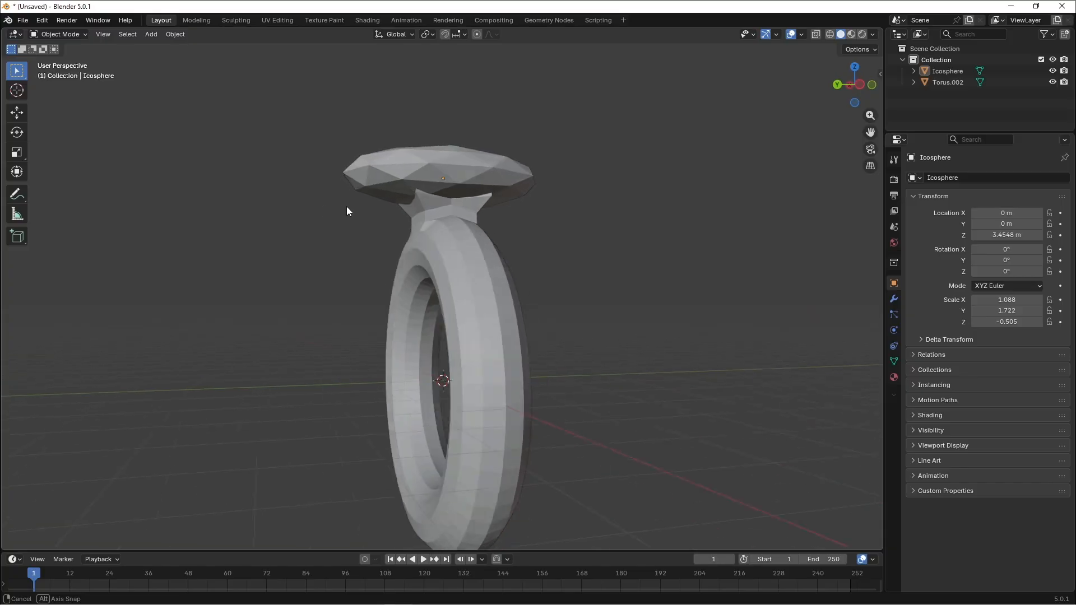
pyautogui.moveTo(346, 206); pyautogui.dragTo(525, 186, button='middle')
pyautogui.scroll(1, 398, 188)
pyautogui.press('Tab')
pyautogui.scroll(1, 525, 186)
pyautogui.press('Tab')
pyautogui.moveTo(674, 192); pyautogui.dragTo(598, 169, button='middle')
# Edit the ring mesh and knife-cut it lengthwise along the X axis through its centre
pyautogui.click(457, 163)
pyautogui.press('Tab')
pyautogui.moveTo(607, 123); pyautogui.dragTo(613, 120, button='middle')
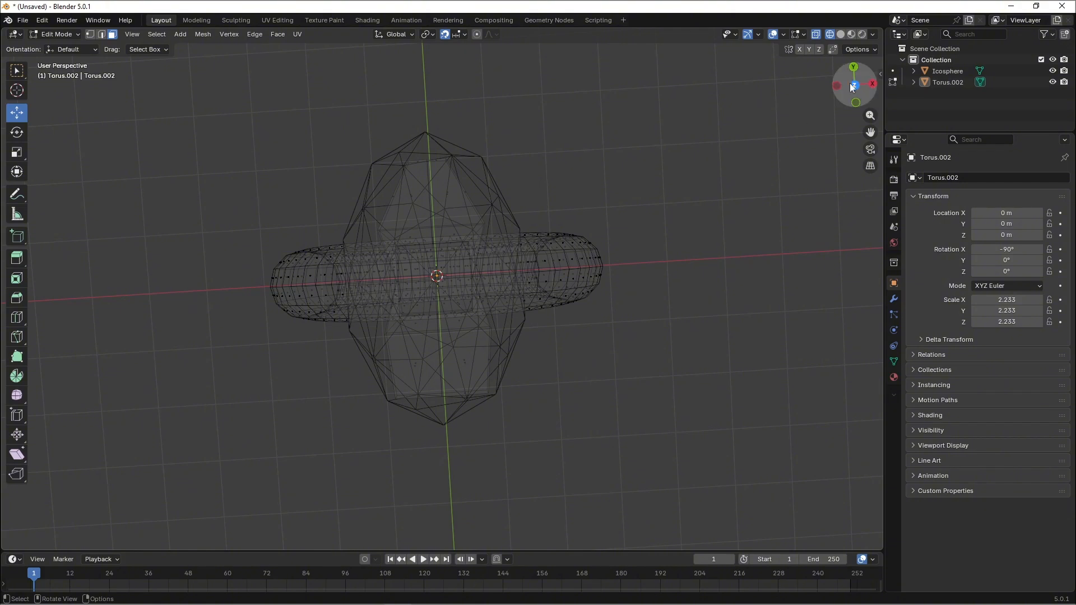
pyautogui.click(853, 86)
pyautogui.press('k')
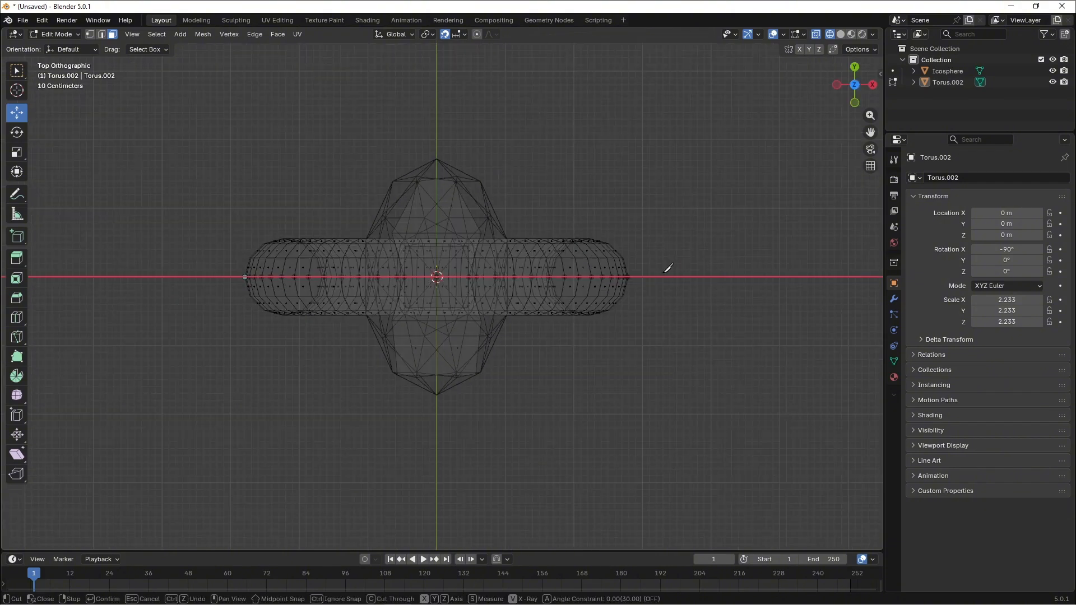
pyautogui.press('Return')
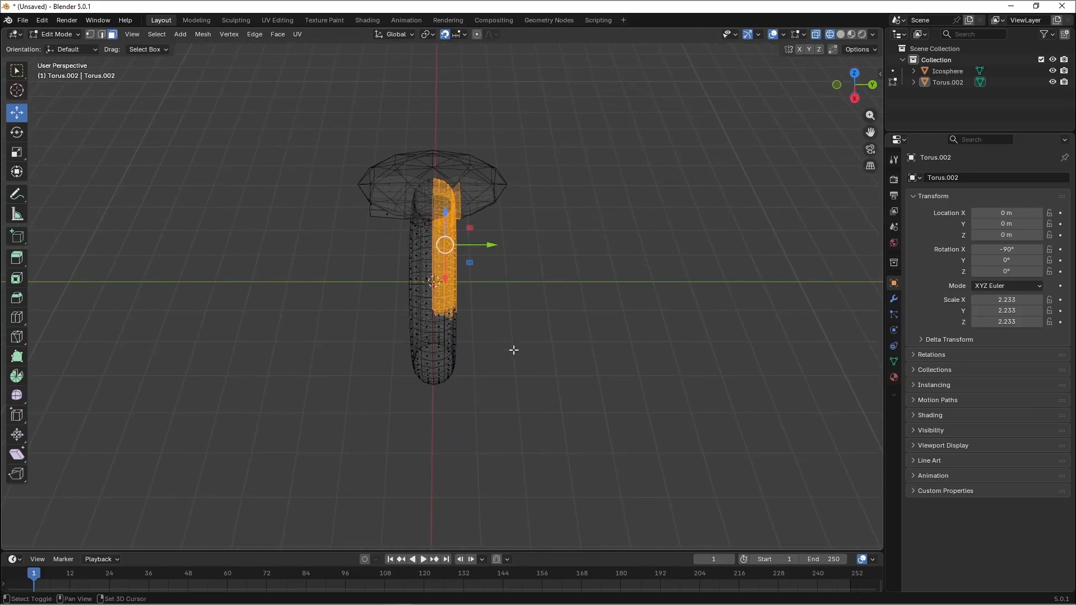
# Box-select the ring's faces on the positive Y side of the central cut
pyautogui.moveTo(489, 434); pyautogui.dragTo(440, 80)
pyautogui.moveTo(490, 388); pyautogui.dragTo(479, 338, button='middle')
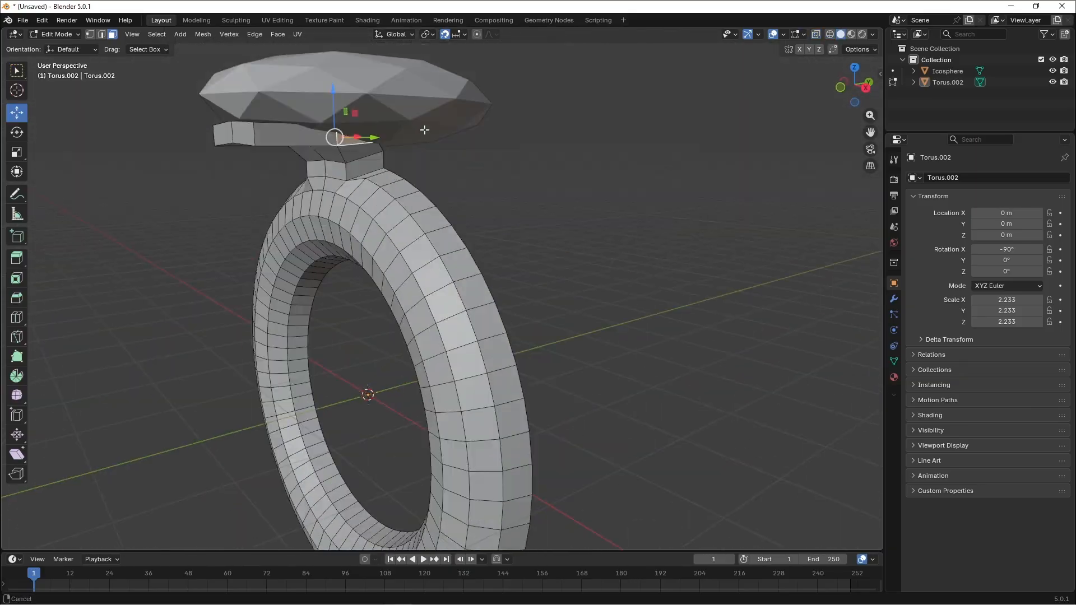
pyautogui.scroll(5, 431, 207)
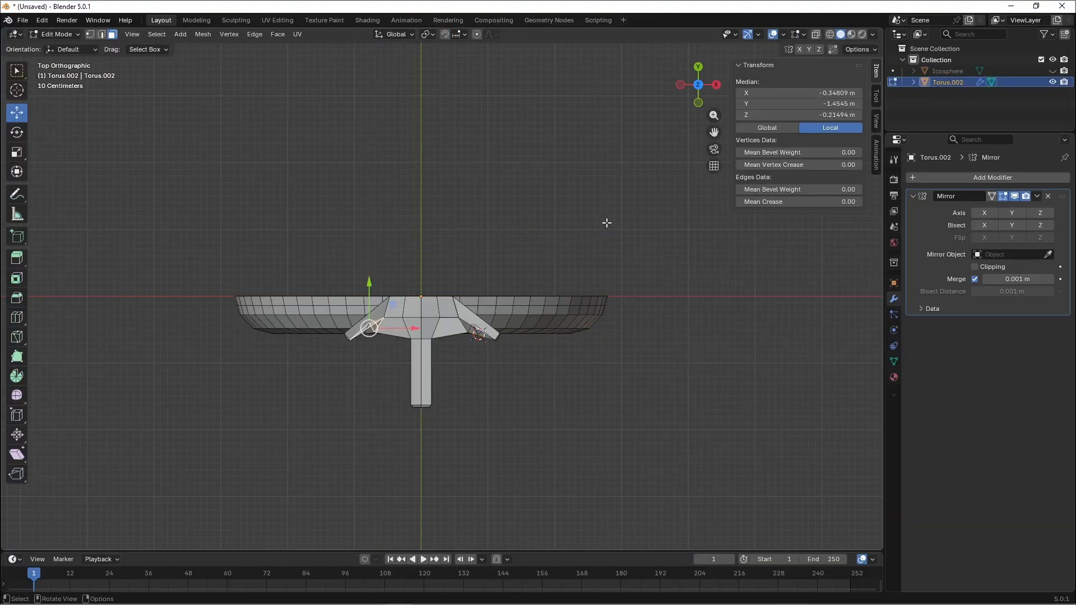
# Set the ring's Mirror modifier to mirror across the X and Z axes, with Y and all bisect options off
pyautogui.press('a')
pyautogui.hotkey('alt', 'z')
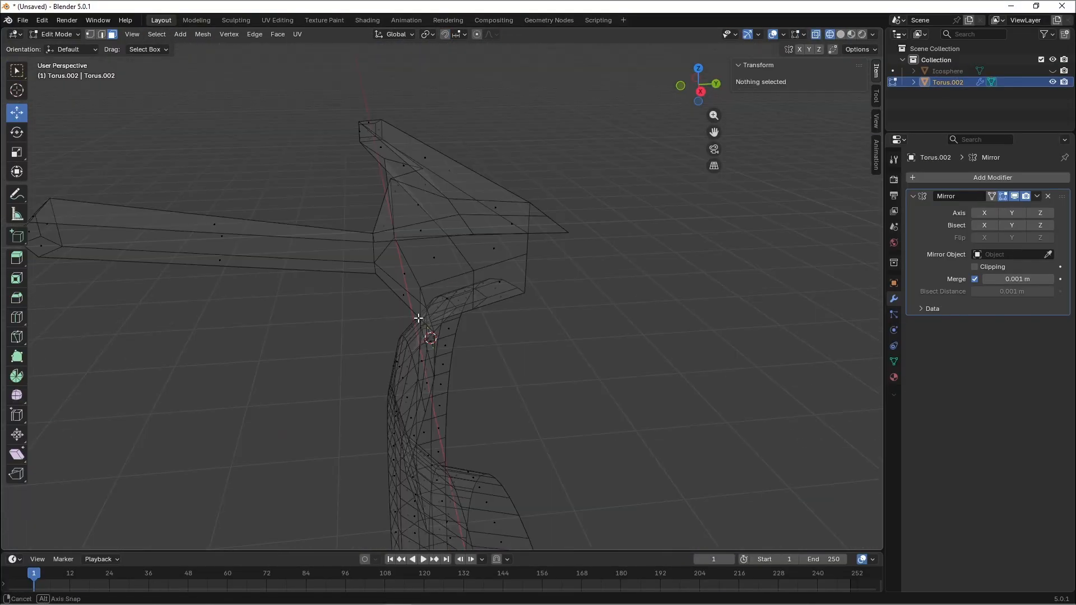
pyautogui.moveTo(413, 315); pyautogui.dragTo(509, 465, button='middle')
pyautogui.moveTo(596, 326); pyautogui.dragTo(473, 359, button='middle')
pyautogui.click(1040, 213)
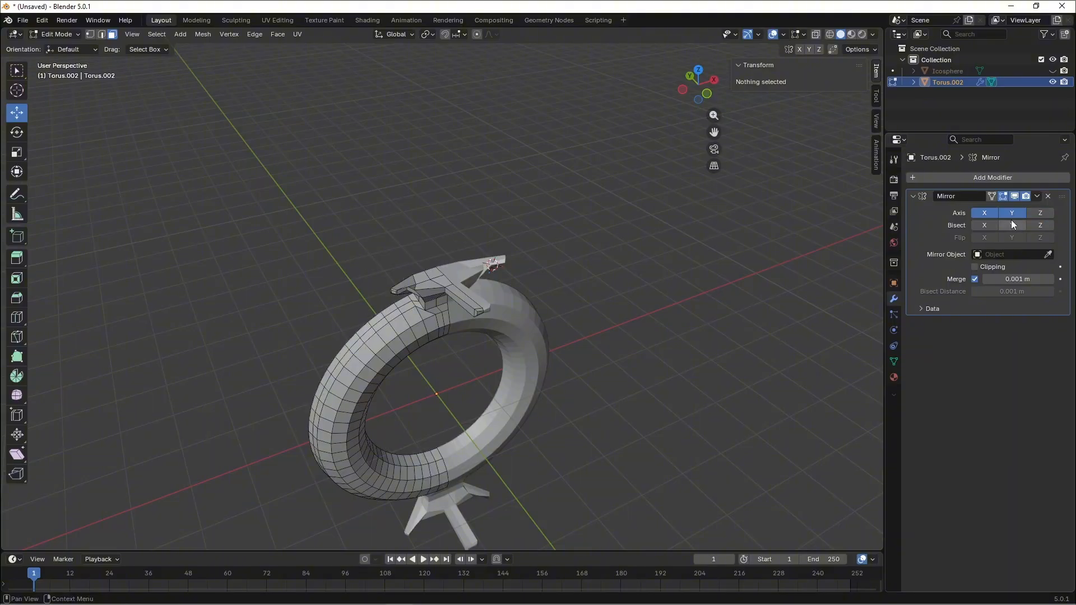
pyautogui.click(1012, 224)
pyautogui.click(1012, 224)
pyautogui.click(984, 213)
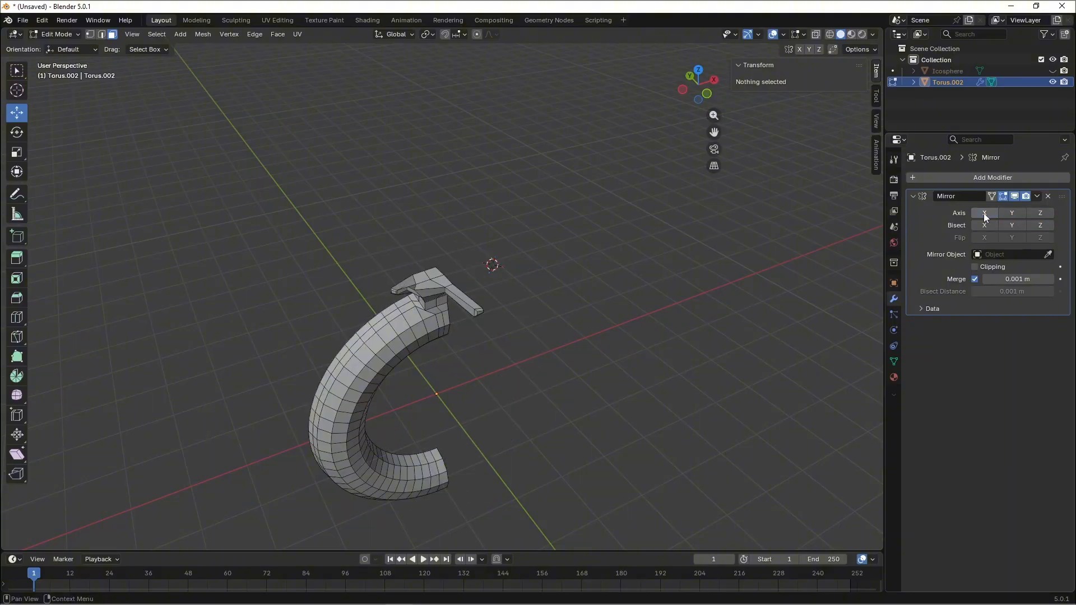
pyautogui.click(984, 213)
pyautogui.click(1044, 213)
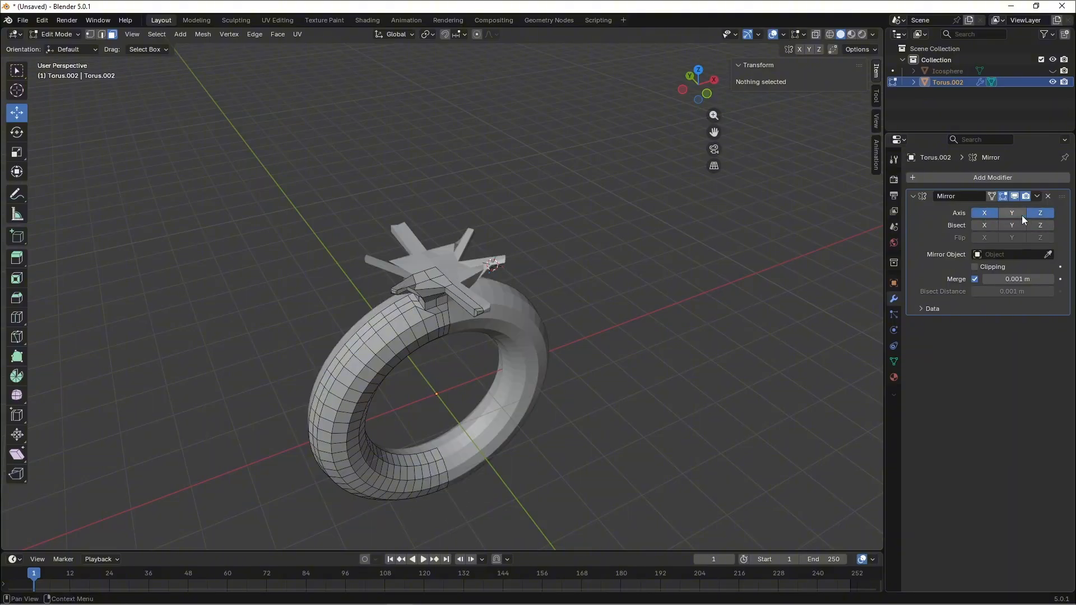
# Unhide the icosphere gem above the mirrored ring
pyautogui.scroll(5, 493, 331)
pyautogui.moveTo(501, 325); pyautogui.dragTo(415, 293, button='middle')
pyautogui.scroll(1, 475, 291)
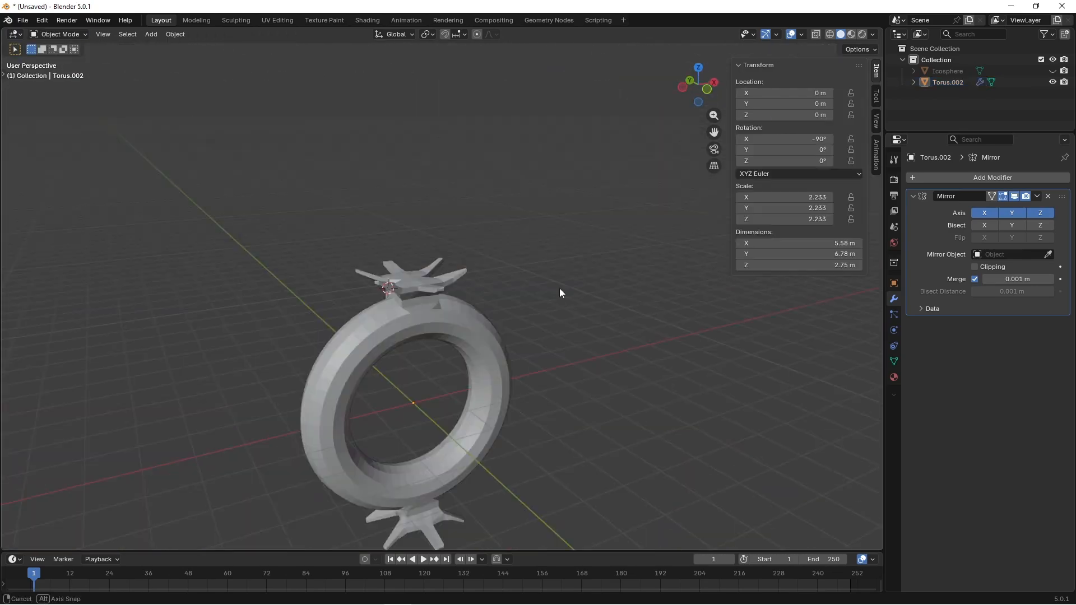
pyautogui.hotkey('ctrl', 'h')
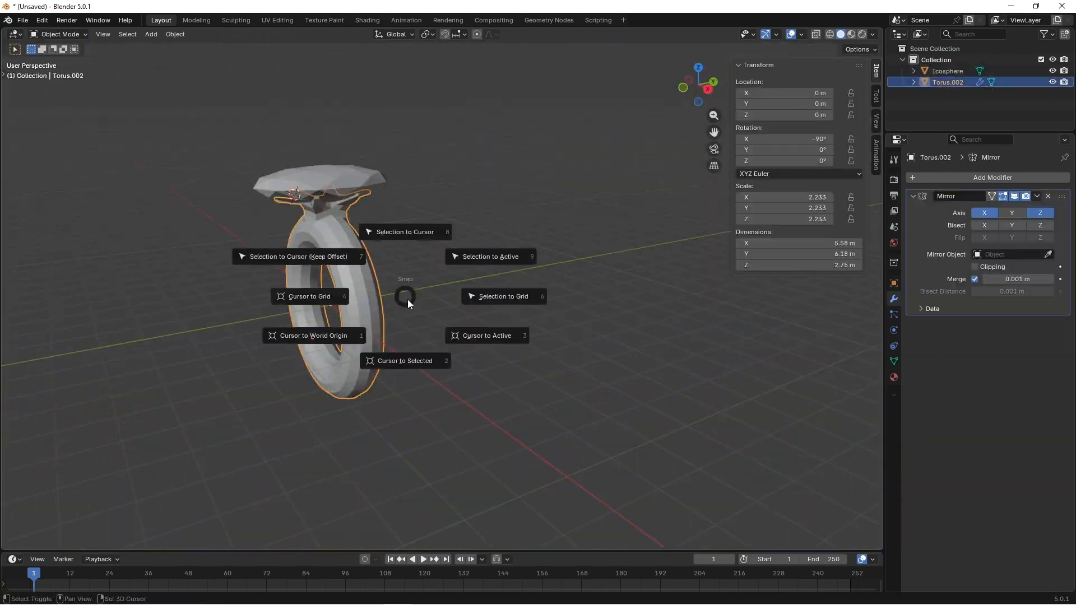
# Apply Shade Auto Smooth to the ring with a 30° angle
pyautogui.rightClick(476, 371)
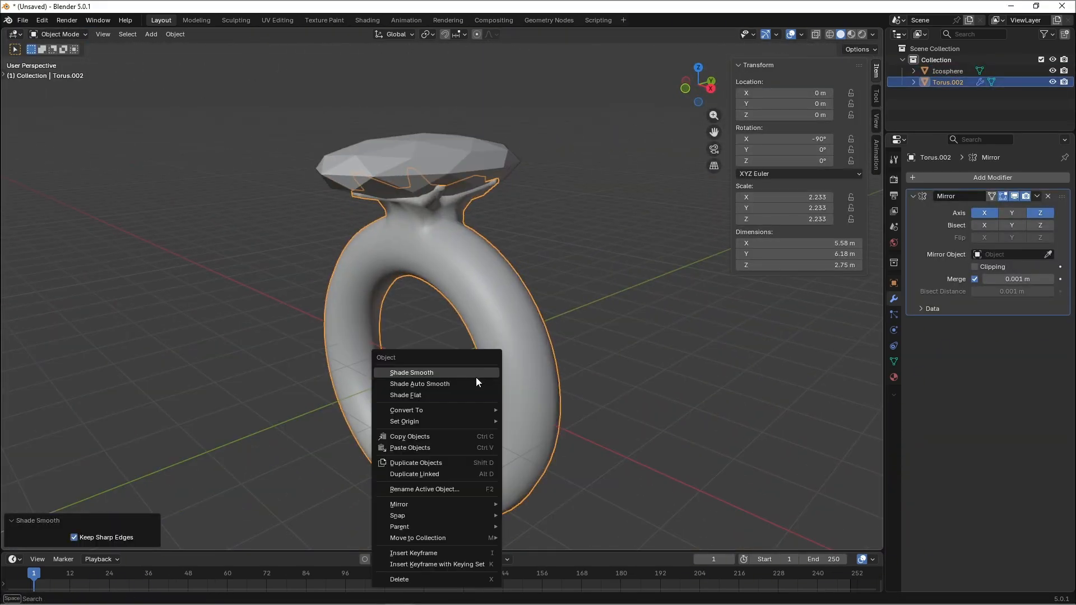
pyautogui.click(478, 382)
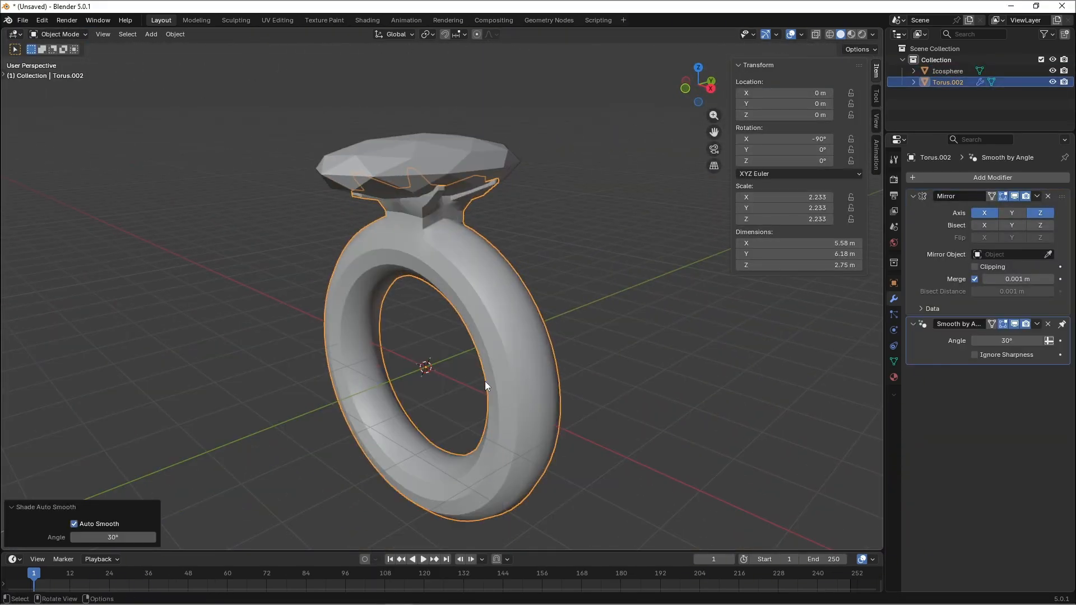
pyautogui.moveTo(486, 381); pyautogui.dragTo(490, 334, button='middle')
pyautogui.scroll(6, 598, 378)
pyautogui.click(592, 380)
pyautogui.scroll(-6, 592, 380)
pyautogui.scroll(-4, 284, 383)
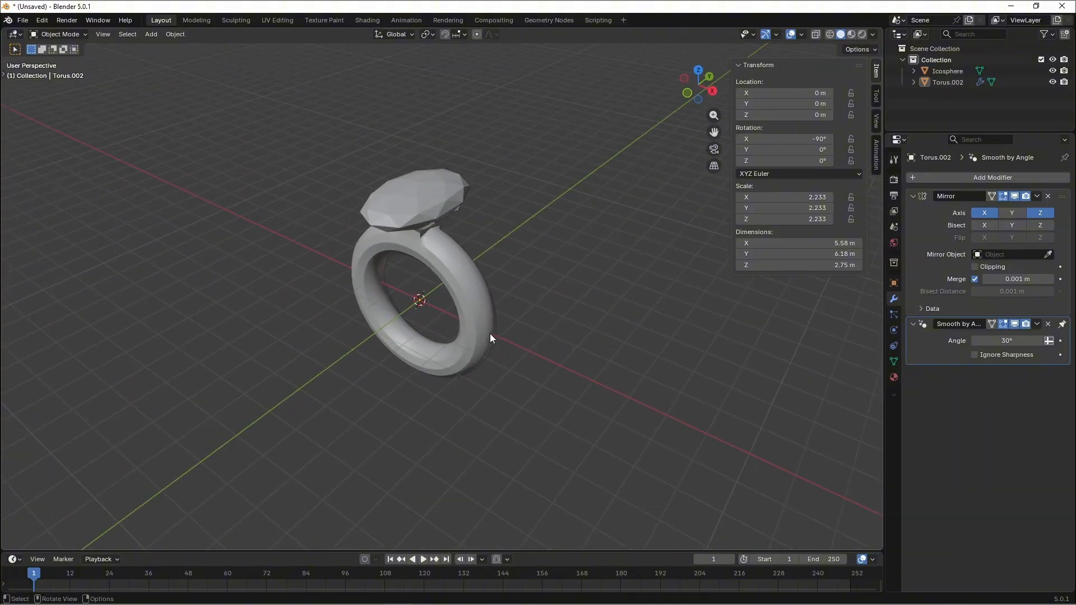
# Replace the ring's plain smooth shading with Shade Auto Smooth at a 30° angle
pyautogui.moveTo(488, 329); pyautogui.dragTo(526, 324, button='middle')
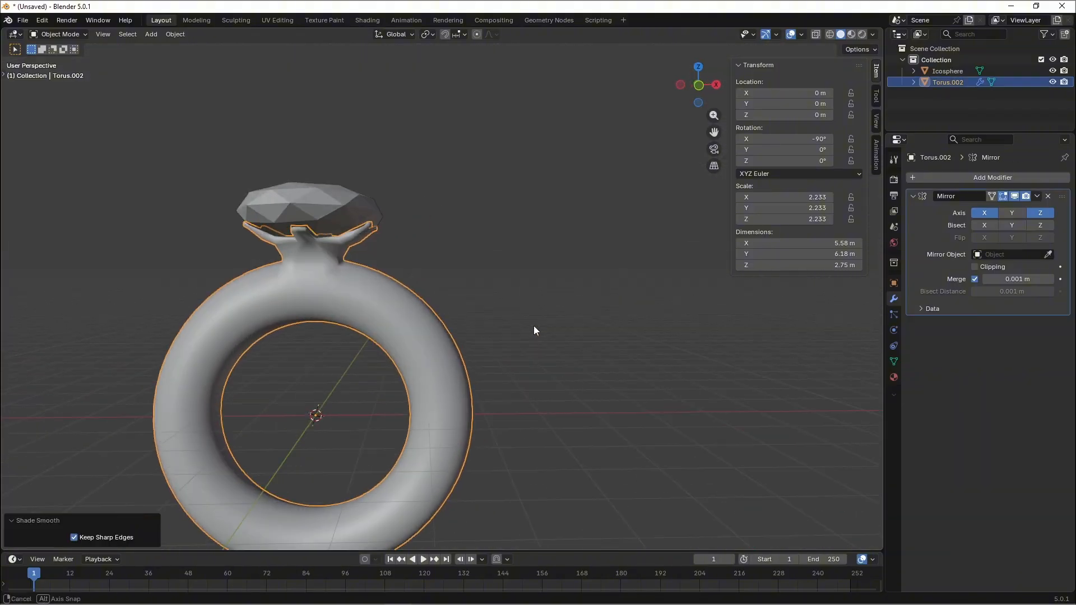
pyautogui.rightClick(526, 325)
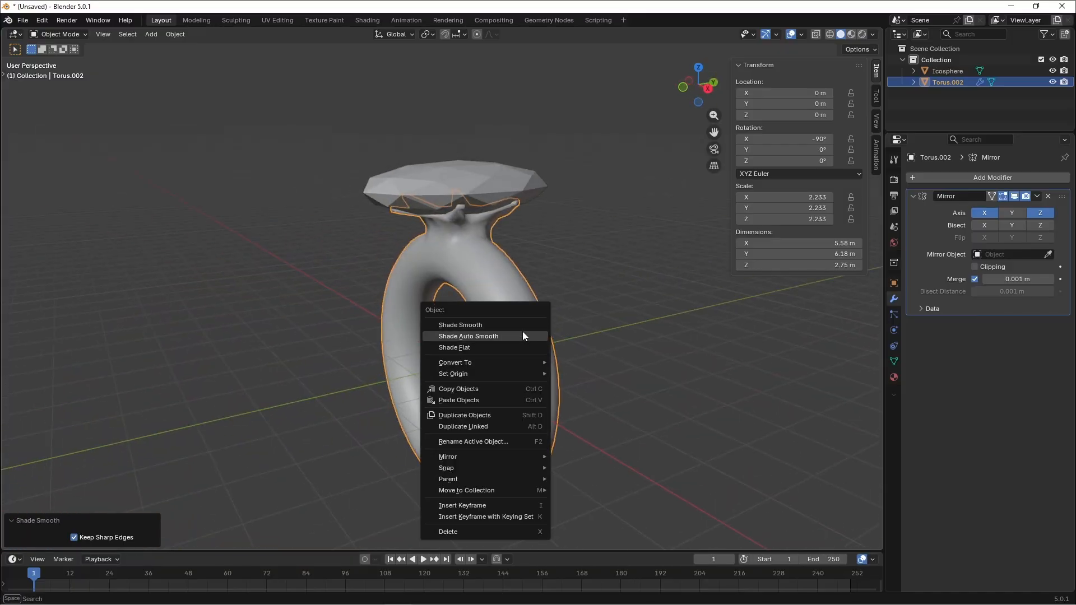
pyautogui.click(523, 331)
pyautogui.click(574, 305)
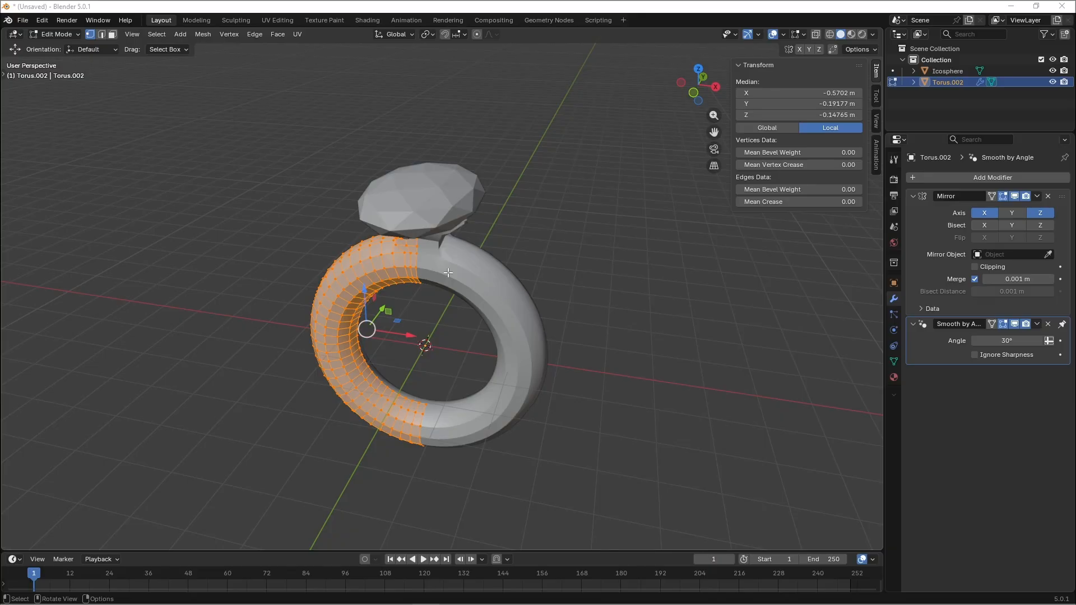
# Open the Shading workspace and create a new material for the ring
pyautogui.click(367, 21)
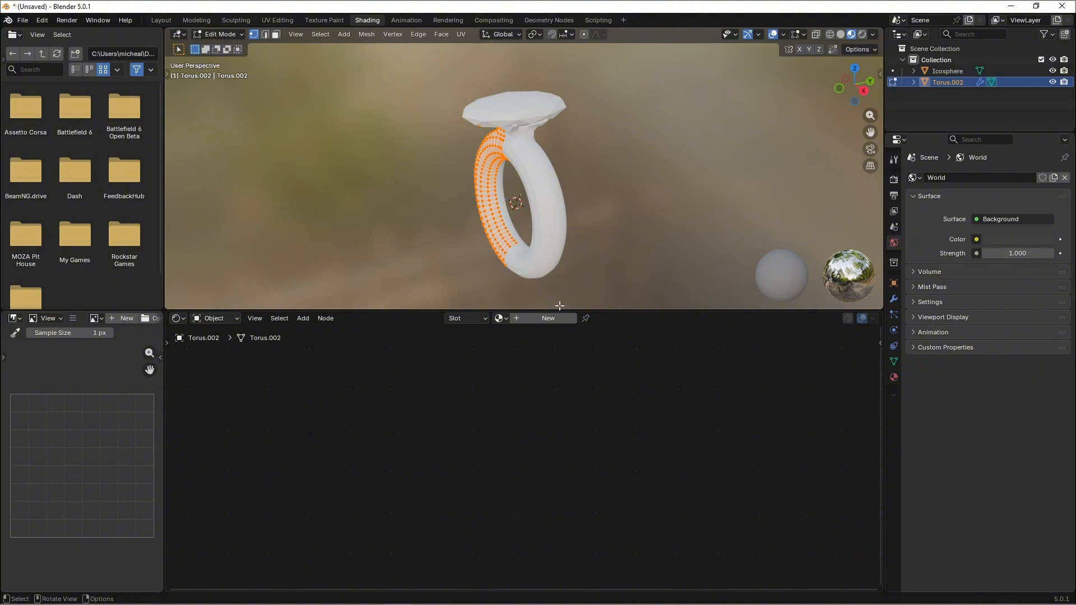
pyautogui.click(546, 319)
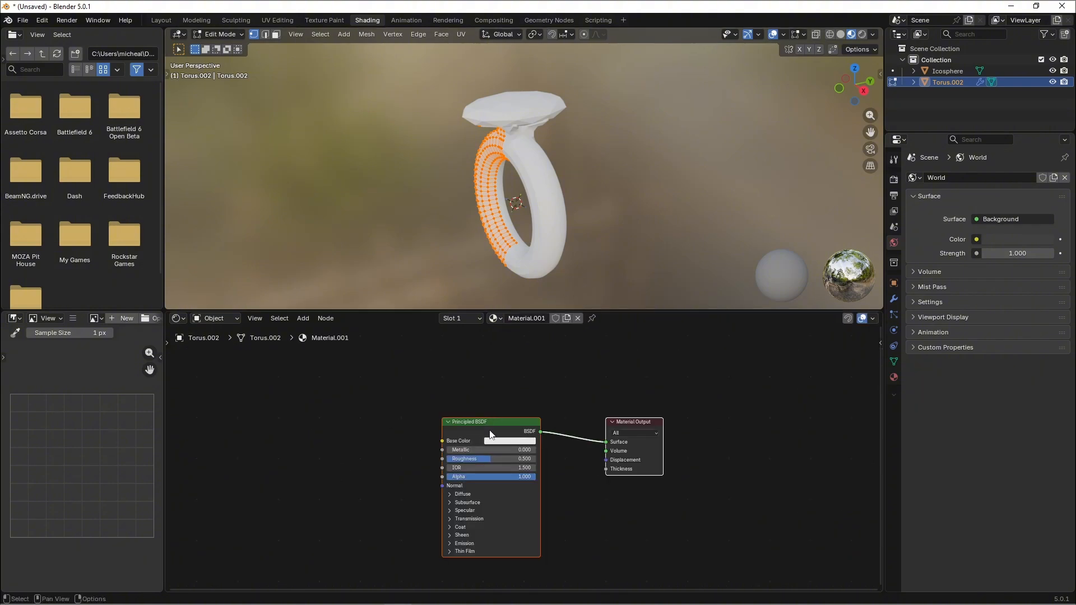
# Load the Metal048A_2K-JPG texture maps from Downloads into the ring's Principled BSDF with Principled Texture Setup
pyautogui.hotkey('ctrl', 'shift', 't')
pyautogui.click(446, 241)
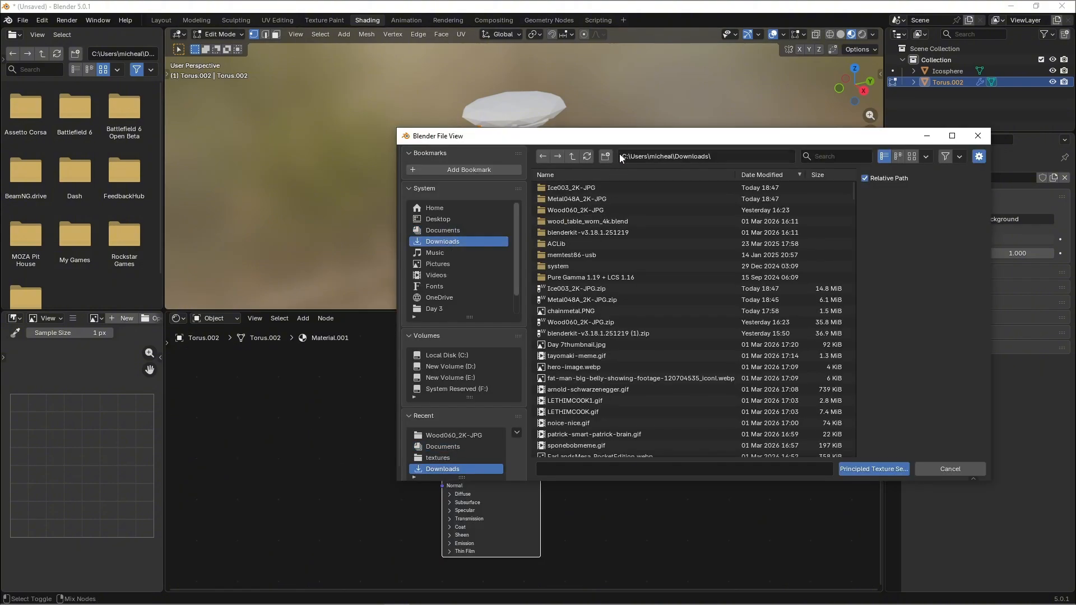
pyautogui.moveTo(596, 136); pyautogui.dragTo(529, 114)
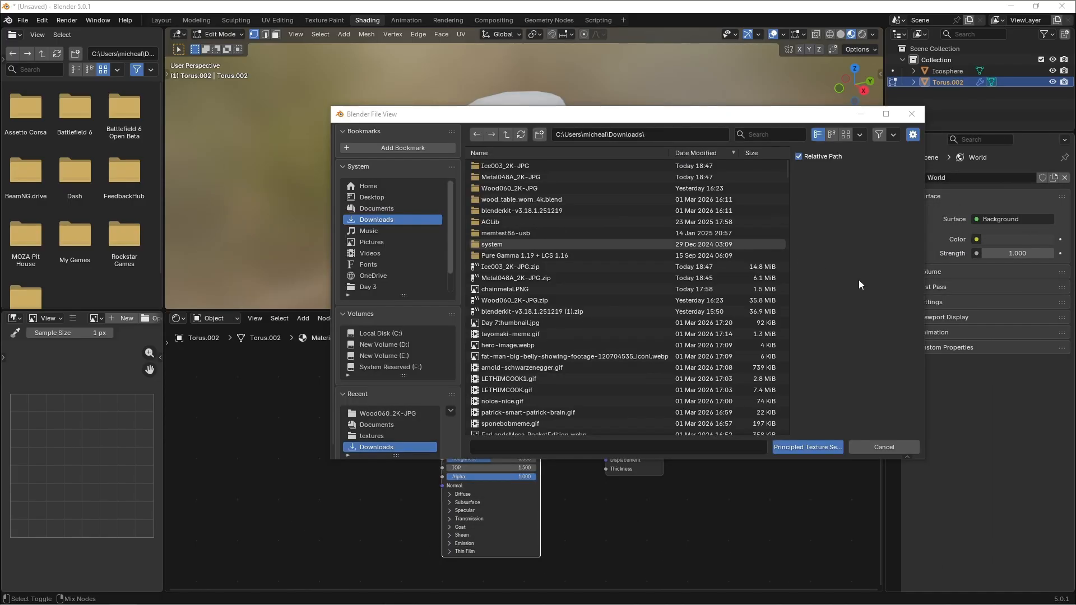
pyautogui.click(538, 176)
pyautogui.click(810, 450)
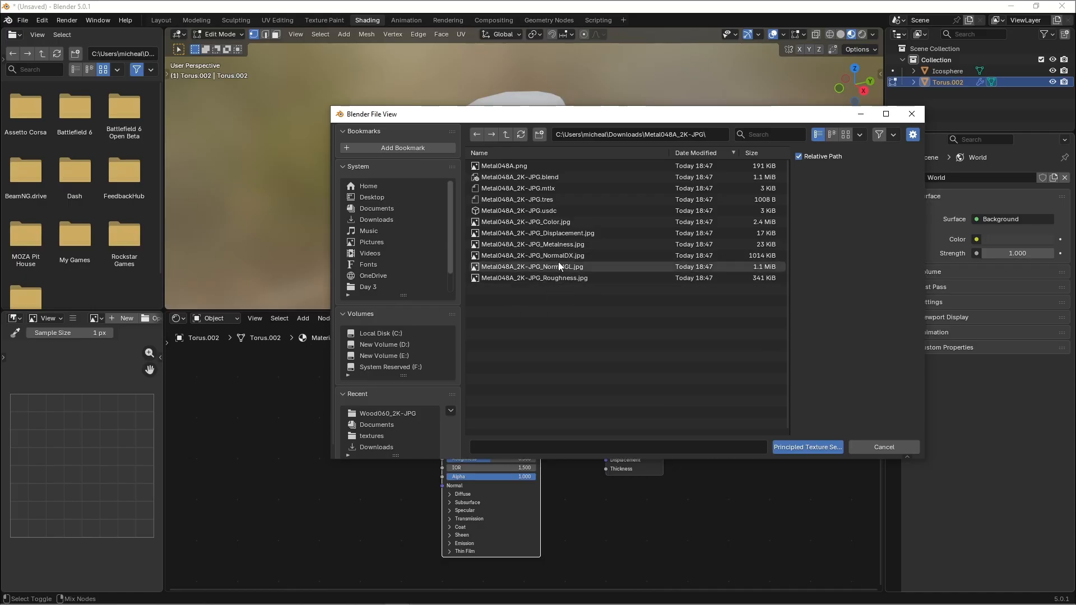
pyautogui.moveTo(553, 247); pyautogui.dragTo(551, 281)
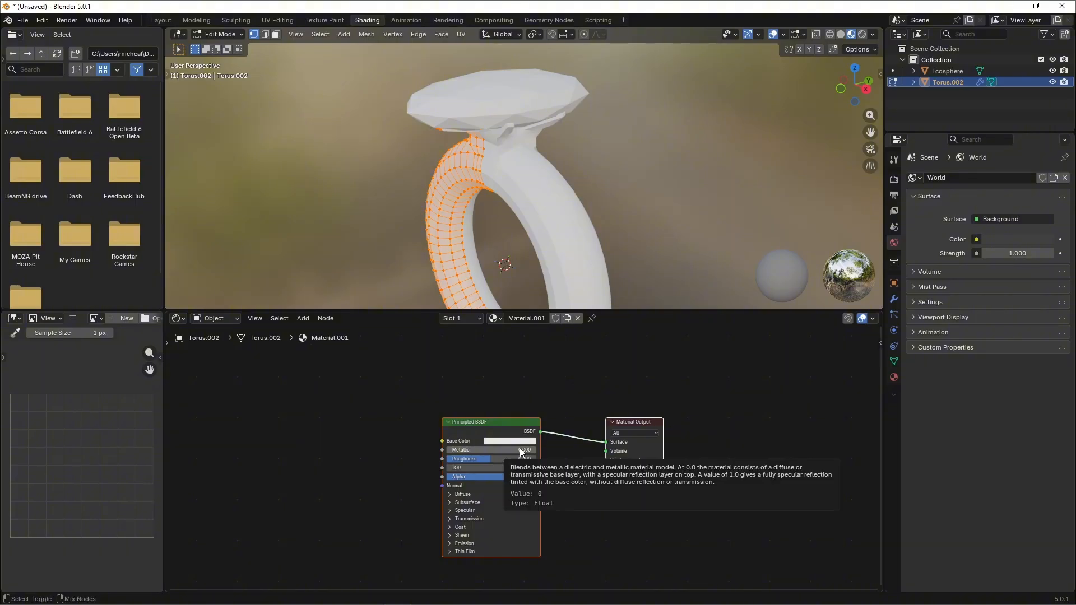
pyautogui.click(518, 426)
pyautogui.hotkey('ctrl', 'shift', 't')
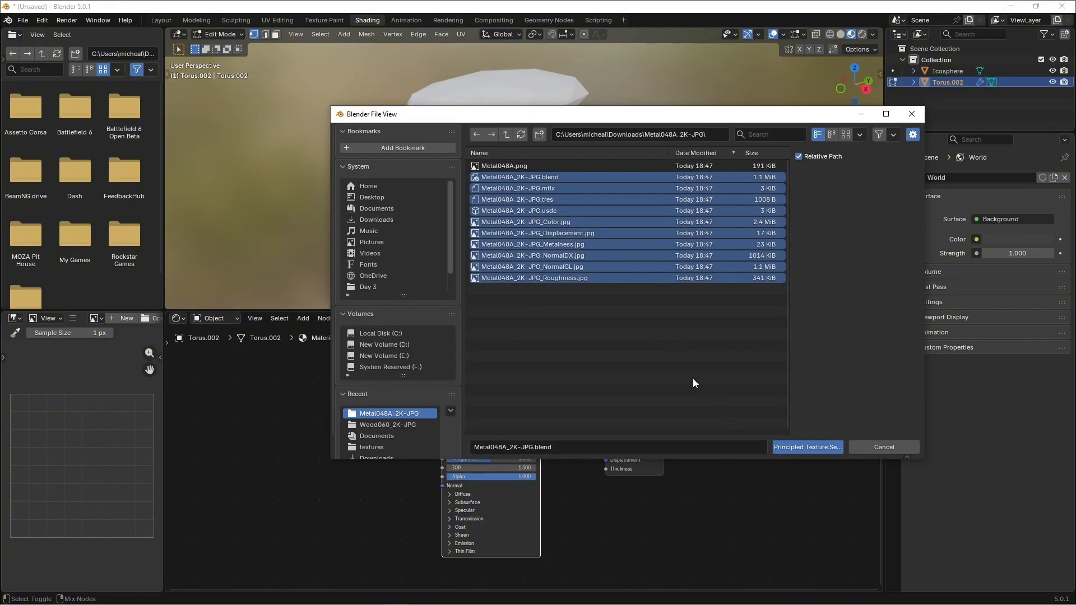
pyautogui.moveTo(637, 310); pyautogui.dragTo(540, 158)
pyautogui.click(821, 449)
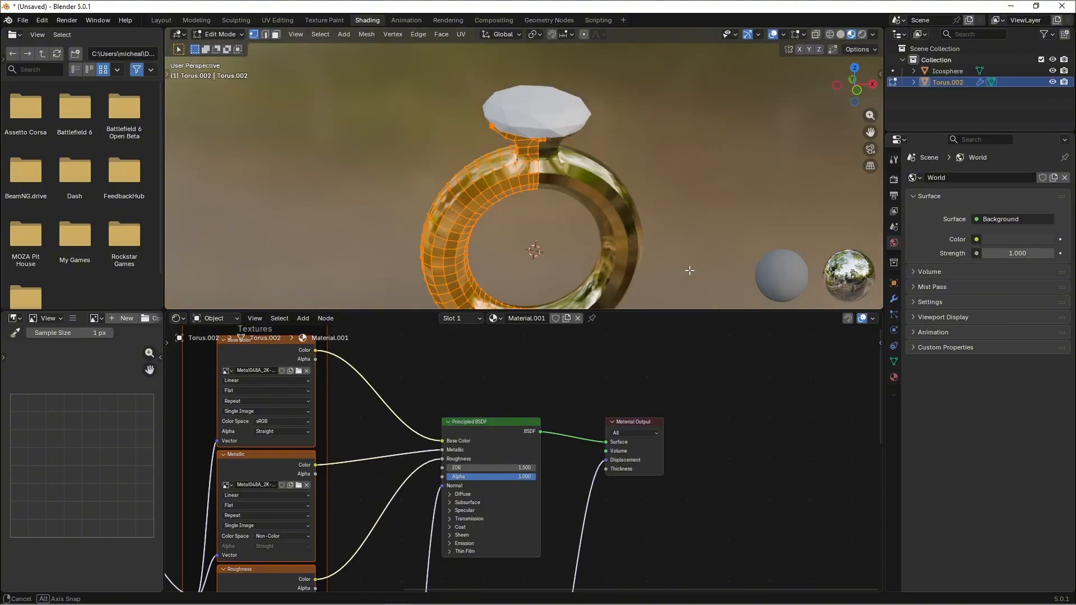
# Inspect the ring's metal finish and texture nodes, and undo and redo the last material change
pyautogui.moveTo(692, 269); pyautogui.dragTo(650, 265, button='middle')
pyautogui.scroll(-4, 373, 353)
pyautogui.moveTo(373, 353); pyautogui.dragTo(628, 353, button='middle')
pyautogui.scroll(6, 427, 451)
pyautogui.click(381, 431)
pyautogui.press('Escape')
pyautogui.hotkey('ctrl', 'z')
pyautogui.hotkey('ctrl', 'shift', 'z')
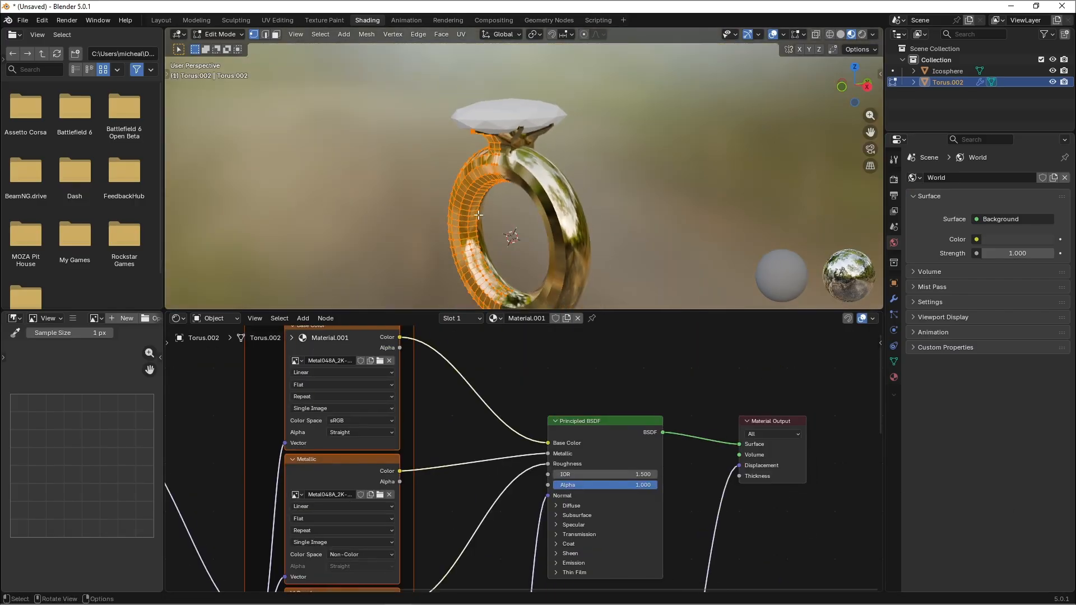
# Run Principled Texture Setup again with the Metal048A_2K-JPG files for the ring's material
pyautogui.hotkey('ctrl', 'shift', 't')
pyautogui.moveTo(622, 306); pyautogui.dragTo(523, 163)
pyautogui.press('Return')
pyautogui.moveTo(485, 375); pyautogui.dragTo(634, 453, button='middle')
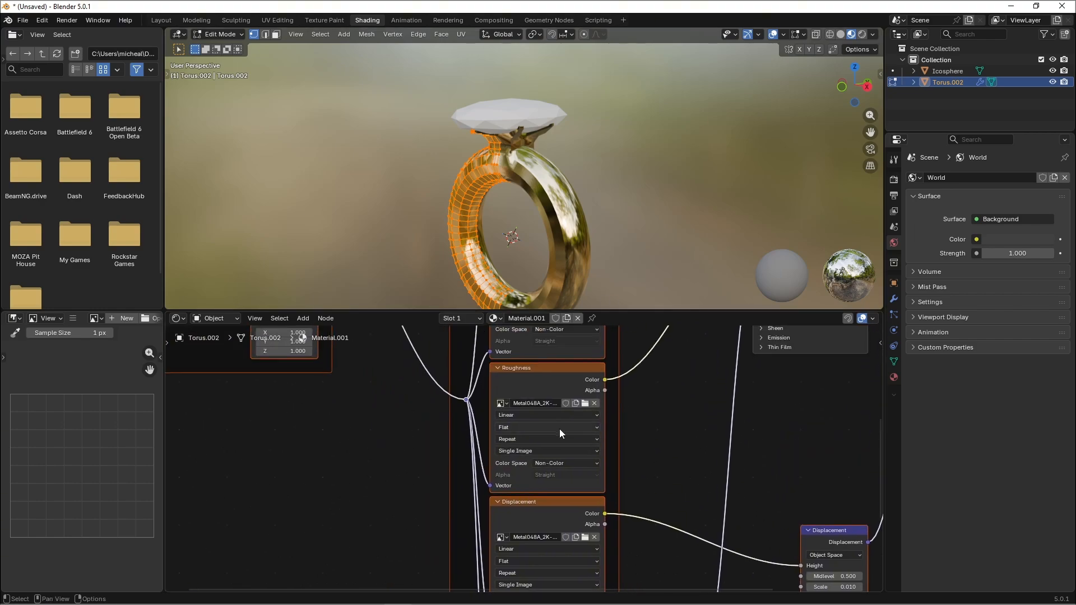
# Set the projection of the ring's Roughness texture to Box and return to Object Mode
pyautogui.click(561, 428)
pyautogui.click(584, 436)
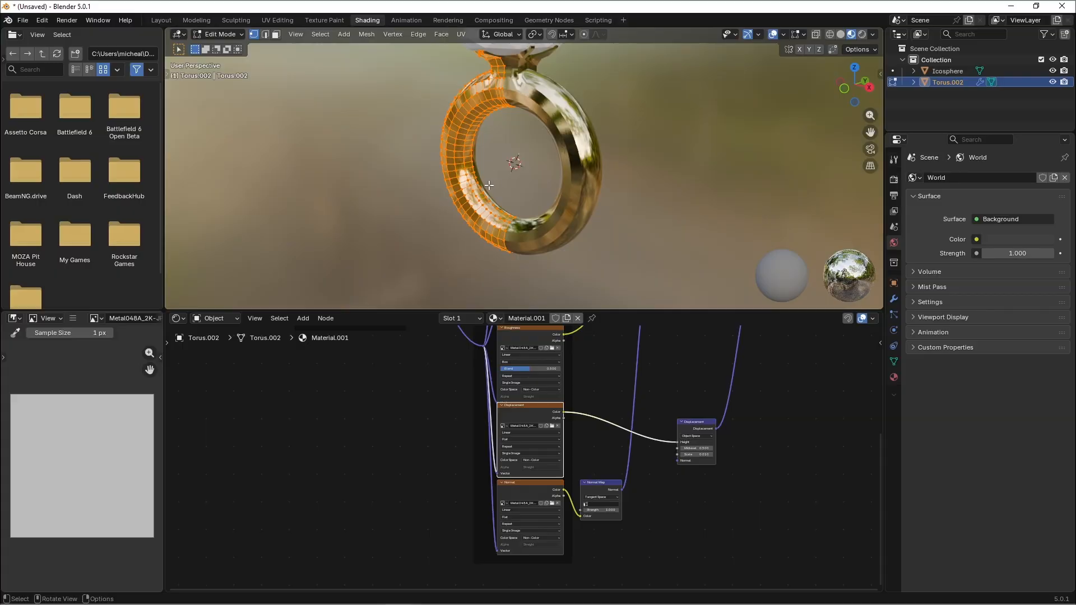
pyautogui.moveTo(475, 174); pyautogui.dragTo(600, 206, button='middle')
pyautogui.press('Tab')
# Examine how the ring's mapping, texture, Normal Map and Displacement nodes feed the Principled BSDF and Material Output
pyautogui.scroll(6, 450, 527)
pyautogui.moveTo(637, 434); pyautogui.dragTo(599, 473, button='middle')
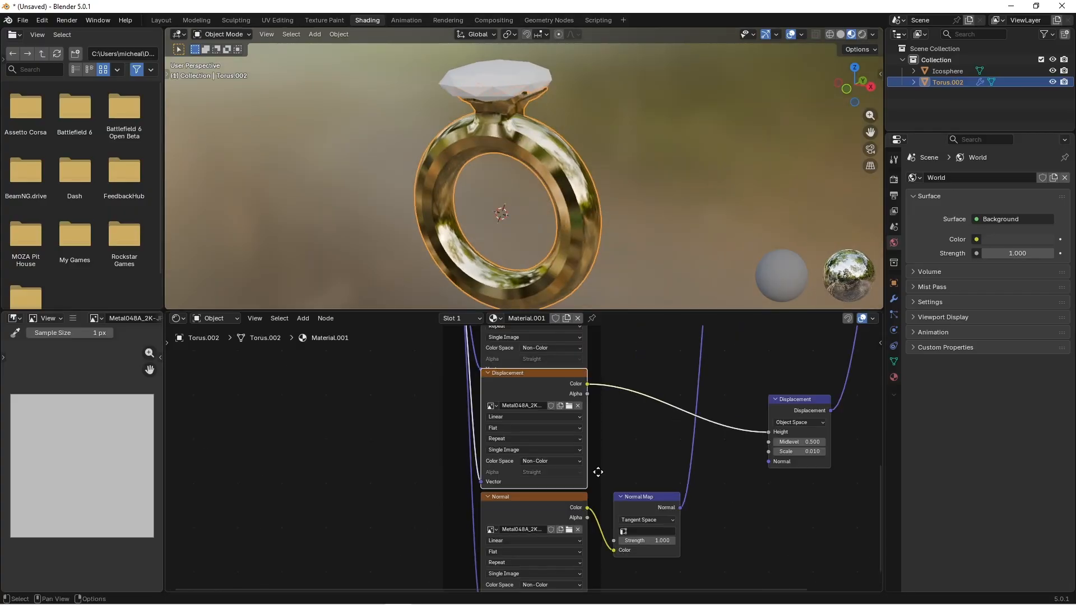
pyautogui.scroll(-2, 598, 473)
pyautogui.moveTo(641, 378); pyautogui.dragTo(626, 505, button='middle')
pyautogui.moveTo(612, 470); pyautogui.dragTo(616, 579, button='middle')
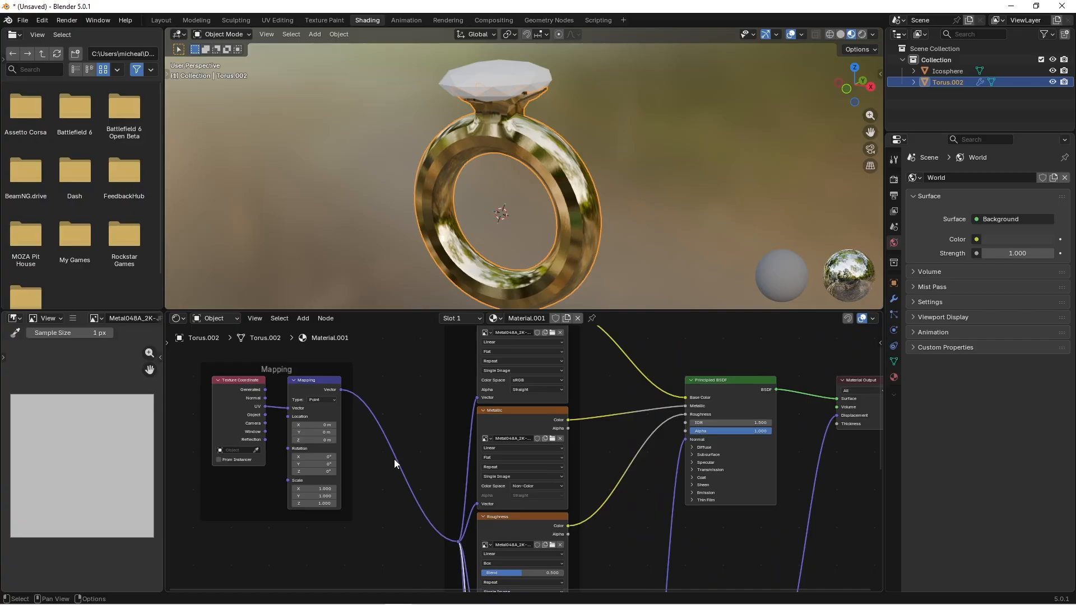
pyautogui.scroll(-1, 569, 449)
pyautogui.scroll(3, 608, 483)
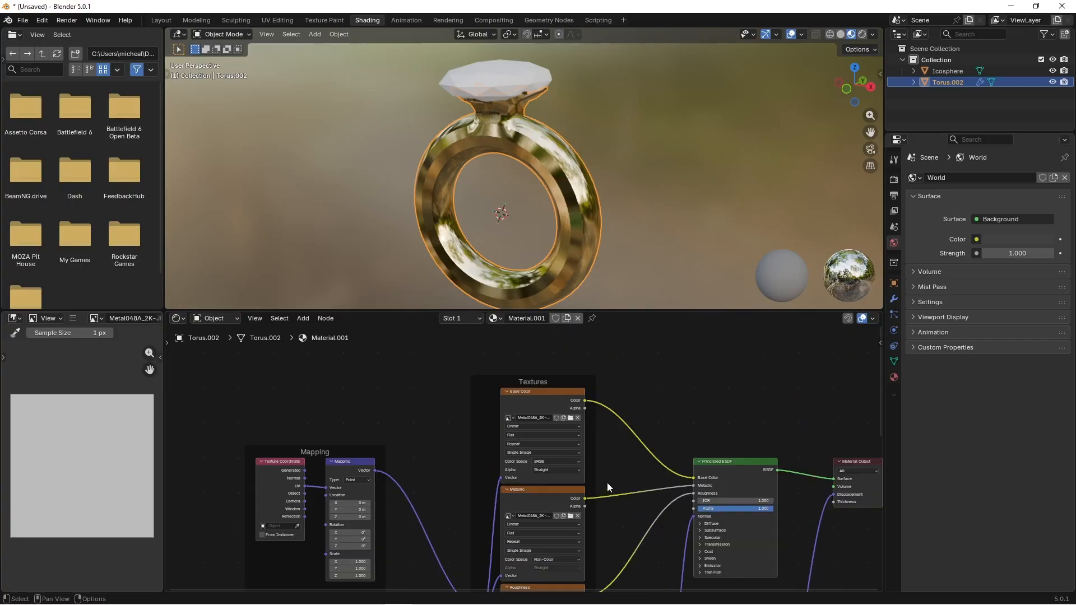
pyautogui.click(577, 398)
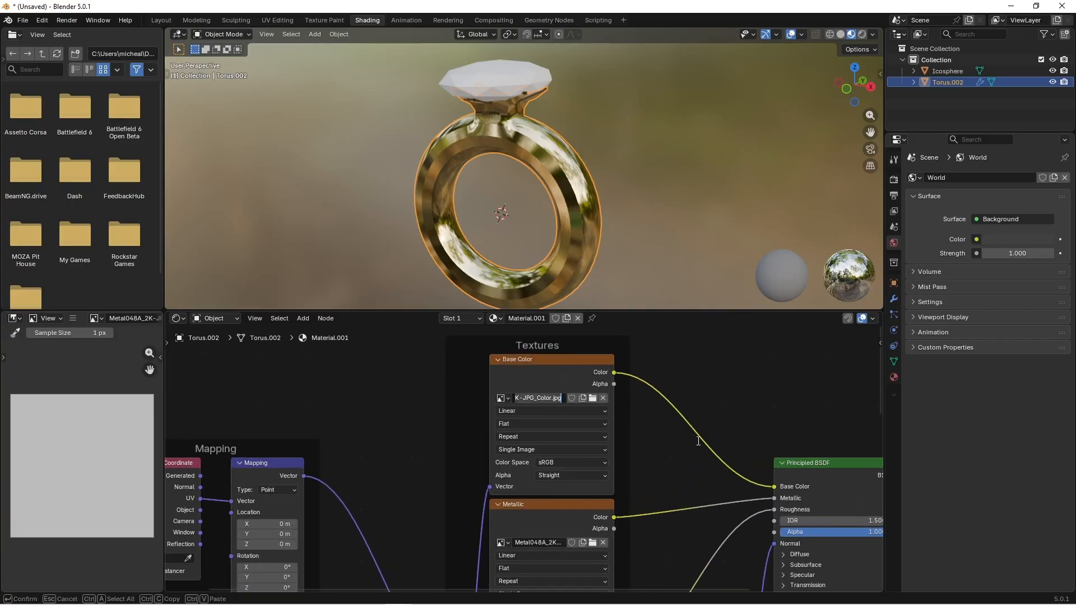
pyautogui.click(792, 489)
pyautogui.click(792, 489)
pyautogui.moveTo(792, 489); pyautogui.dragTo(563, 401, button='middle')
pyautogui.scroll(-1, 710, 443)
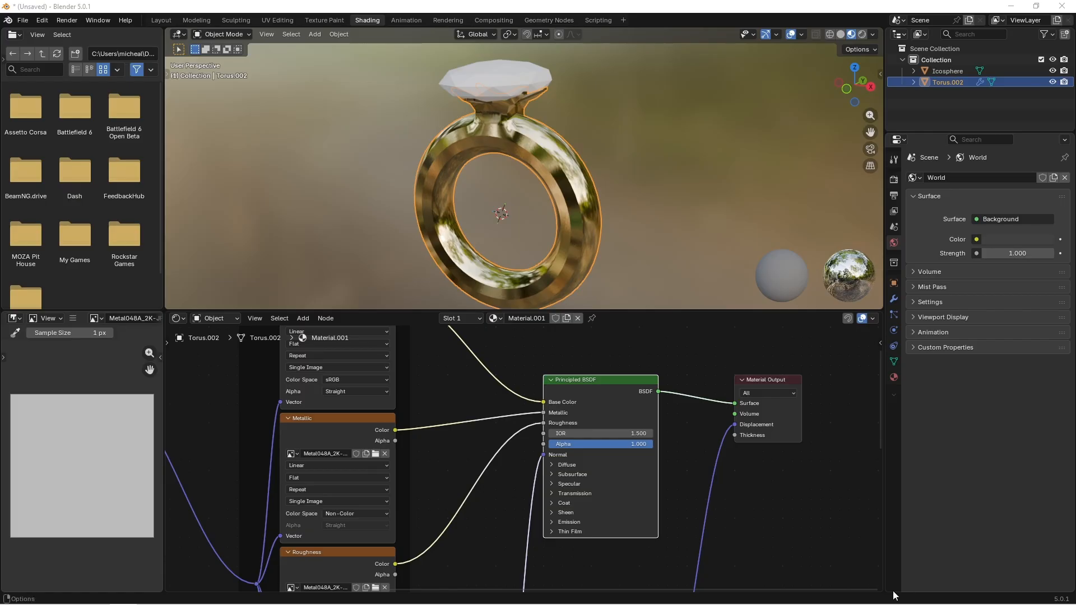
# Create a new material for the icosphere gem and load all Ice003_2K-JPG texture files with Principled Texture Setup
pyautogui.moveTo(566, 263); pyautogui.dragTo(661, 247, button='middle')
pyautogui.click(504, 58)
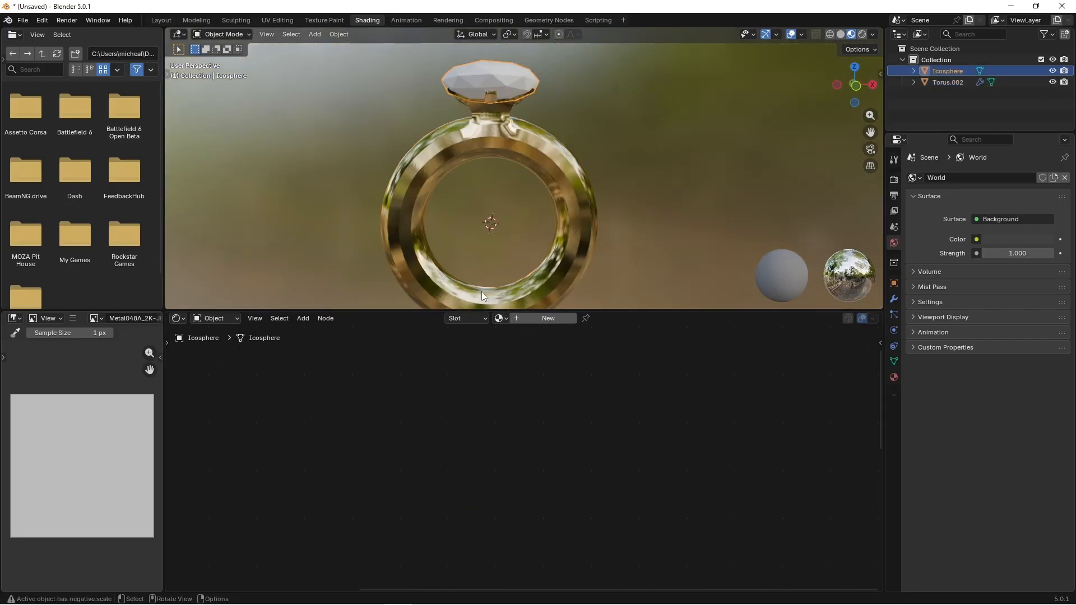
pyautogui.click(548, 318)
pyautogui.hotkey('ctrl', 'shift', 't')
pyautogui.click(496, 171)
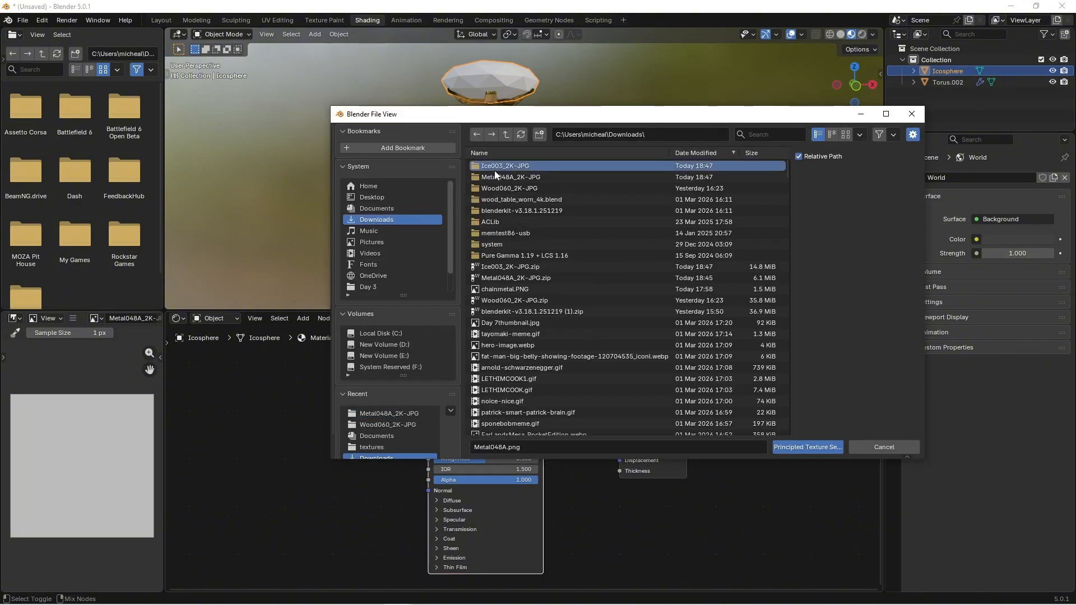
pyautogui.doubleClick(495, 168)
pyautogui.press('a')
pyautogui.click(808, 446)
pyautogui.moveTo(702, 244); pyautogui.dragTo(398, 231, button='middle')
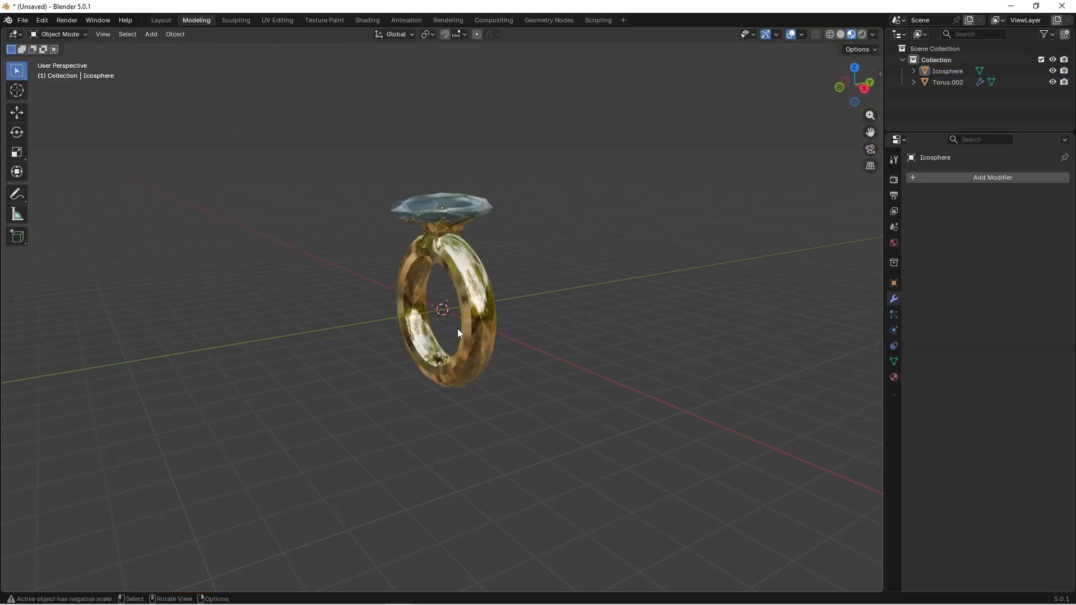
pyautogui.moveTo(458, 328); pyautogui.dragTo(627, 385, button='middle')
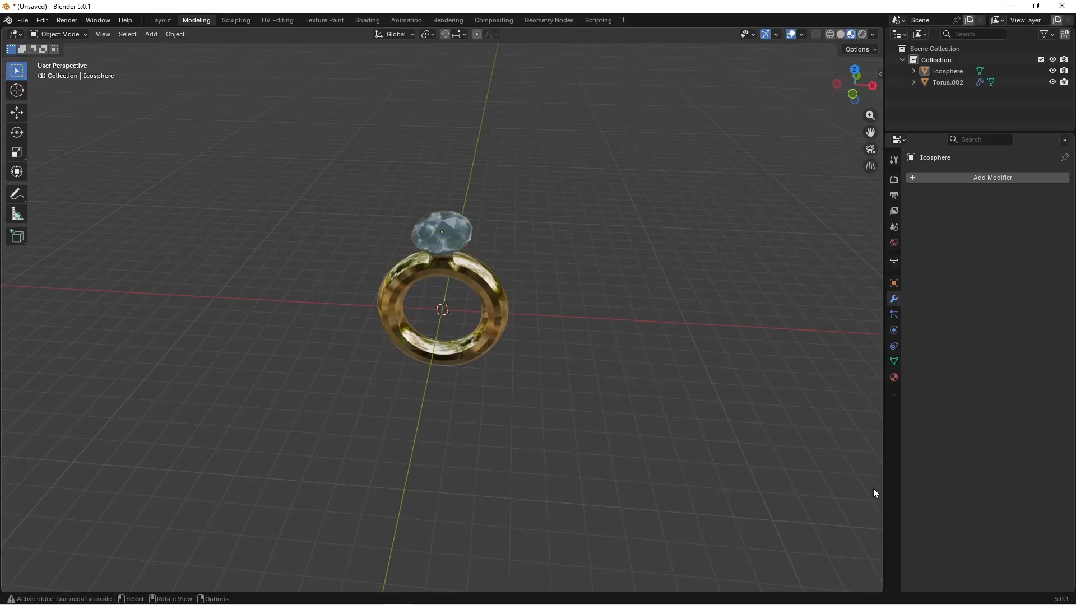
# Reduce the gem's material to only its Material Output node and add a Glass BSDF node
pyautogui.click(484, 267)
pyautogui.click(460, 225)
pyautogui.hotkey('shift', 'a')
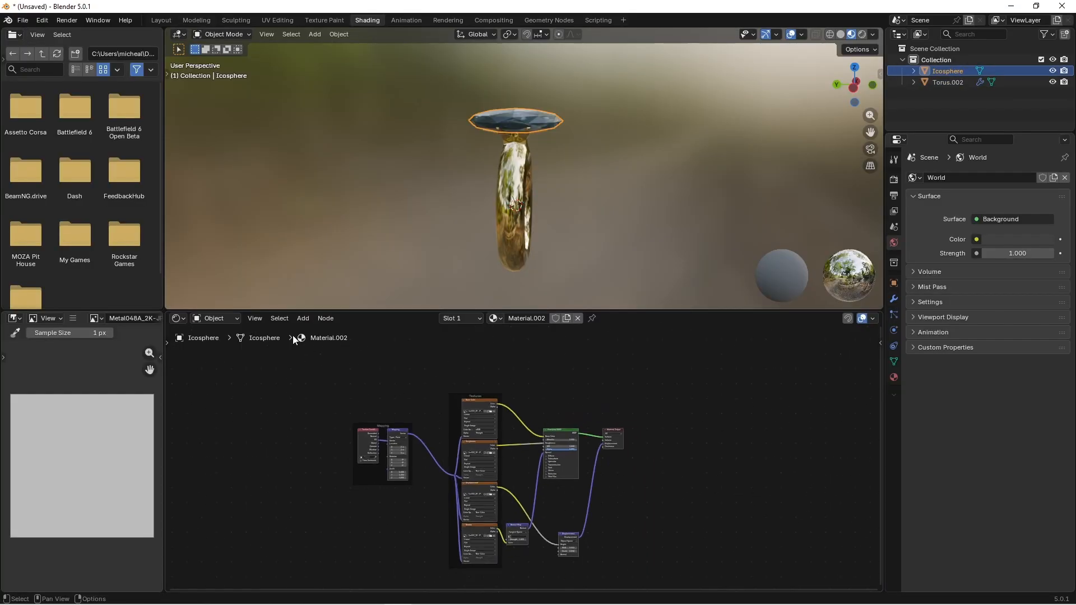
pyautogui.moveTo(288, 334); pyautogui.dragTo(677, 539)
pyautogui.rightClick(385, 429)
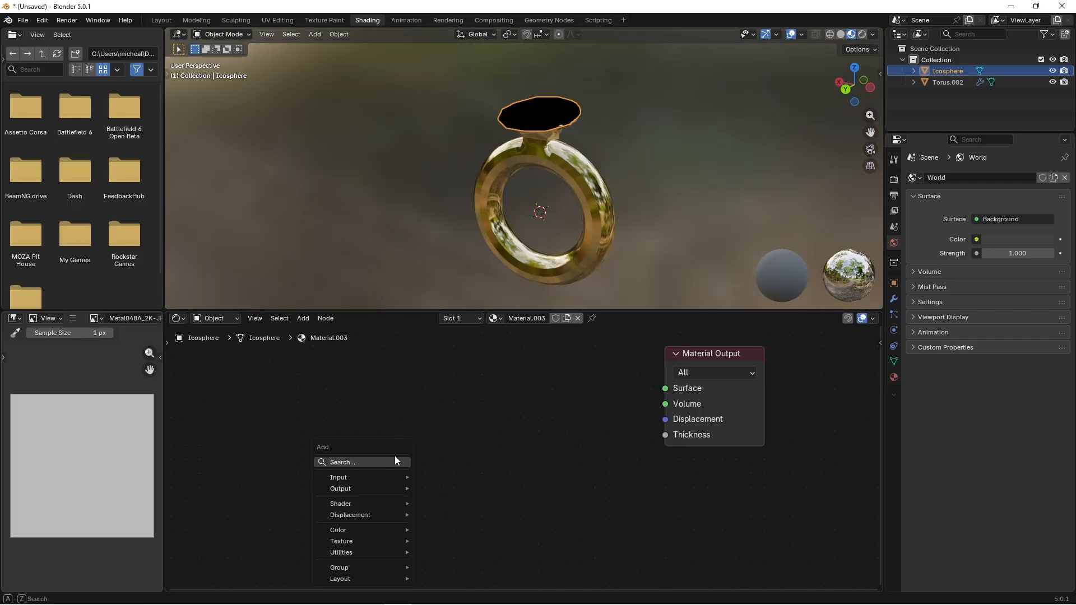
pyautogui.click(377, 461)
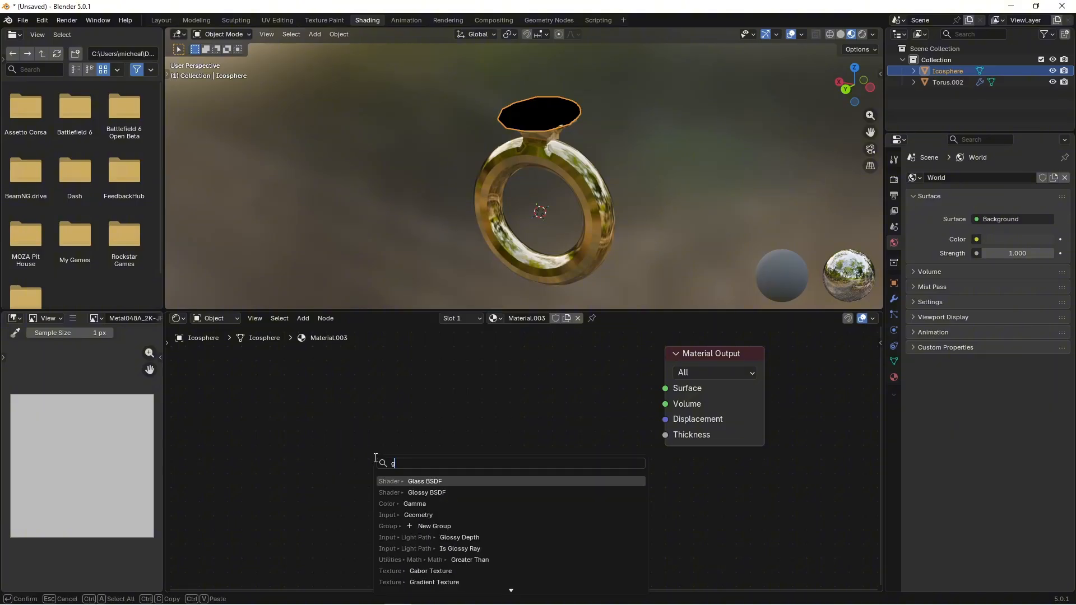
pyautogui.click(451, 482)
pyautogui.click(476, 396)
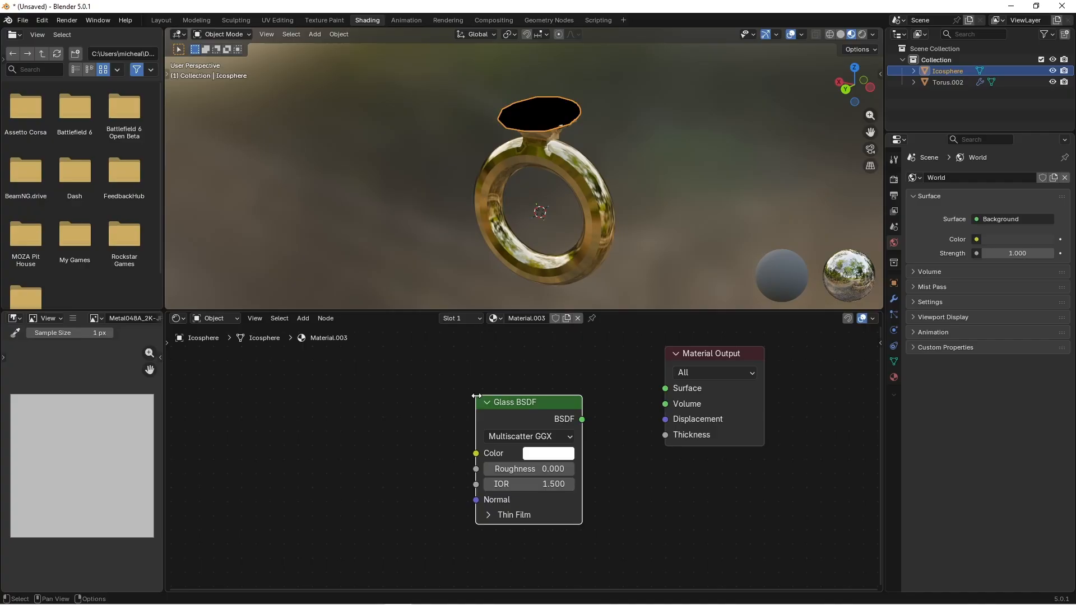
# Connect the Glass BSDF to the Surface input of the gem's Material Output and move it clear of that node
pyautogui.keyDown('ctrl'); pyautogui.keyDown('shift'); pyautogui.click(530, 403); pyautogui.keyUp('shift'); pyautogui.keyUp('ctrl')
pyautogui.moveTo(529, 404); pyautogui.dragTo(545, 374)
pyautogui.moveTo(611, 151); pyautogui.dragTo(443, 127, button='middle')
pyautogui.scroll(5, 644, 106)
pyautogui.moveTo(362, 100); pyautogui.dragTo(615, 207, button='middle')
pyautogui.moveTo(560, 372); pyautogui.dragTo(492, 369)
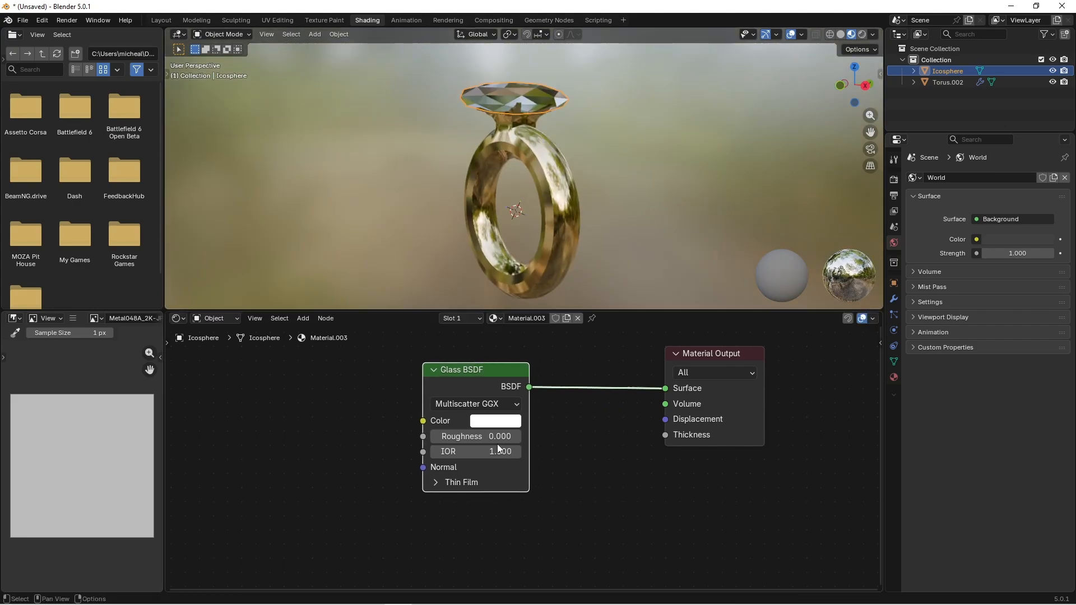
# Try an IOR of 1 on the gem's Glass BSDF and undo it
pyautogui.click(498, 441)
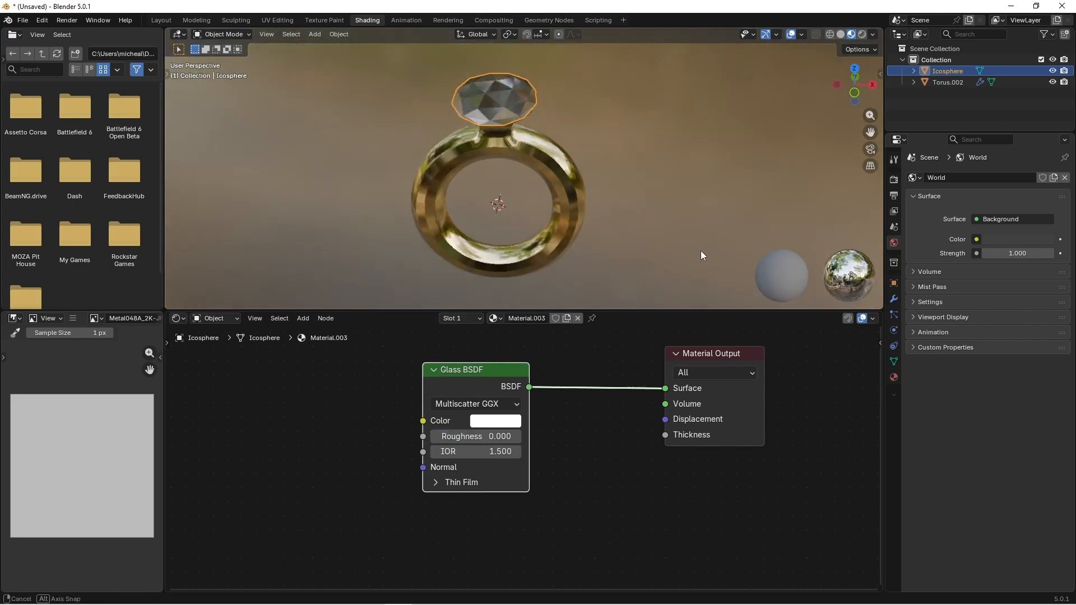
pyautogui.moveTo(701, 251); pyautogui.dragTo(718, 243, button='middle')
pyautogui.scroll(1, 718, 243)
pyautogui.scroll(1, 505, 465)
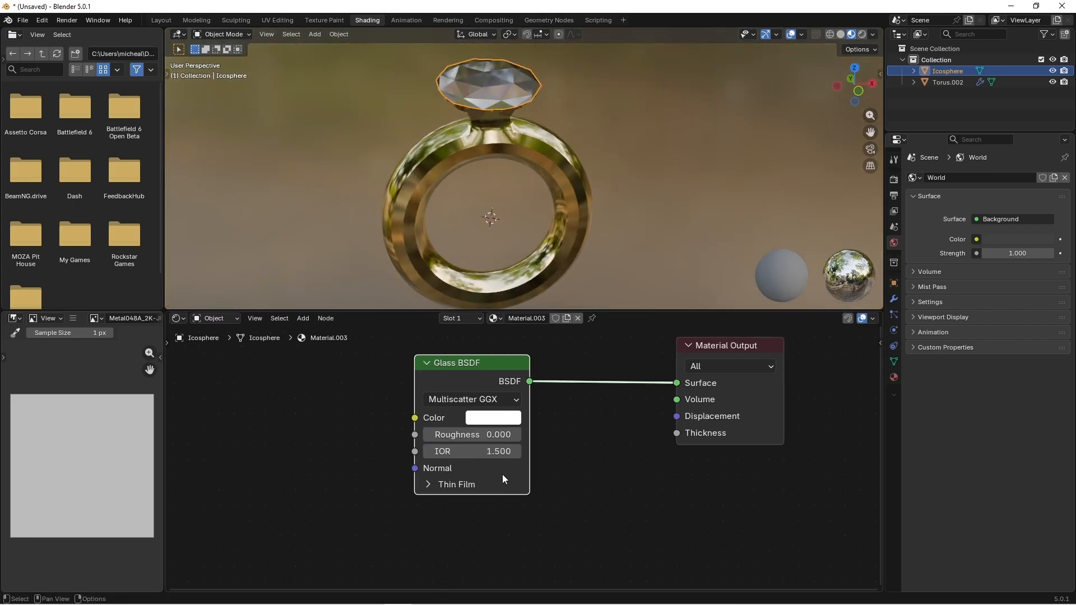
pyautogui.click(502, 453)
pyautogui.press('Return')
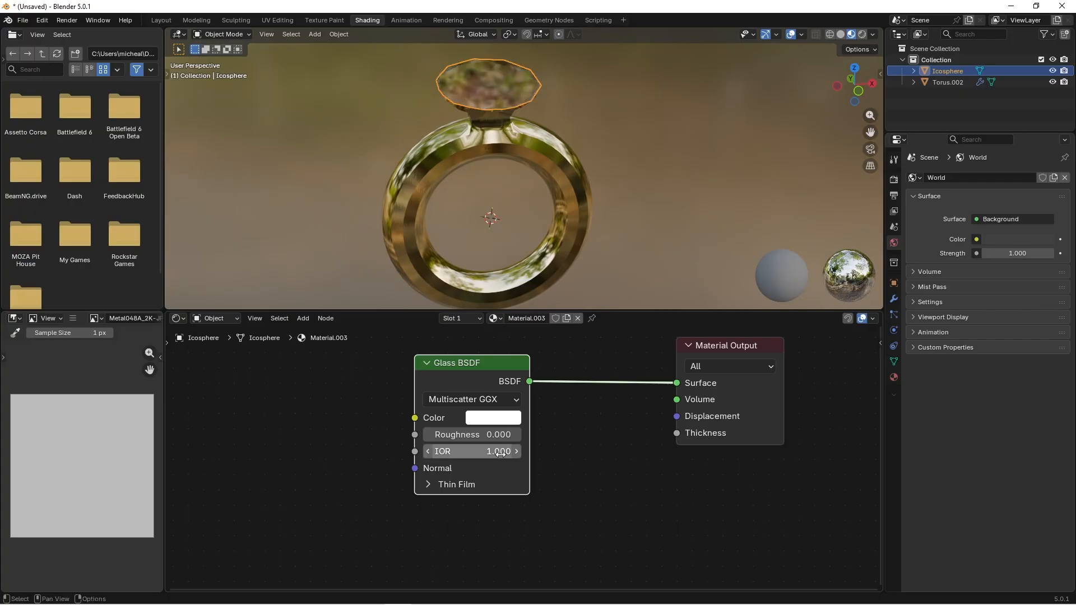
pyautogui.hotkey('ctrl', 'z')
# Try an IOR of 1.2 on the gem's Glass BSDF, view the gem from another angle, and undo it
pyautogui.click(502, 451)
pyautogui.write('1.2')
pyautogui.press('Return')
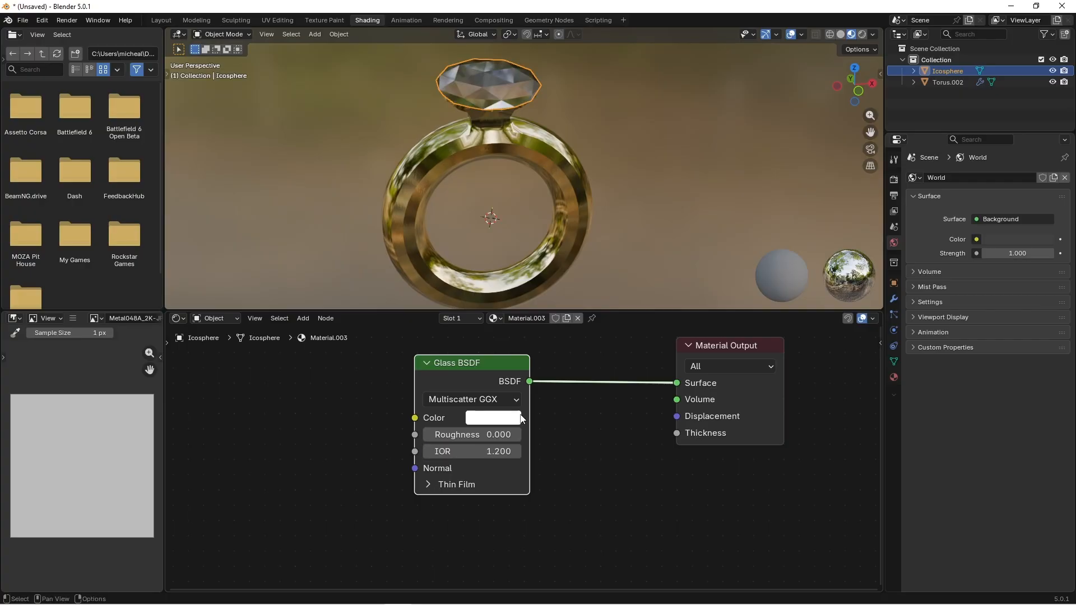
pyautogui.moveTo(695, 168); pyautogui.dragTo(883, 166, button='middle')
pyautogui.hotkey('ctrl', 'z')
# Set the Glass BSDF's IOR to 1.3 and move the node farther from the Material Output
pyautogui.click(510, 454)
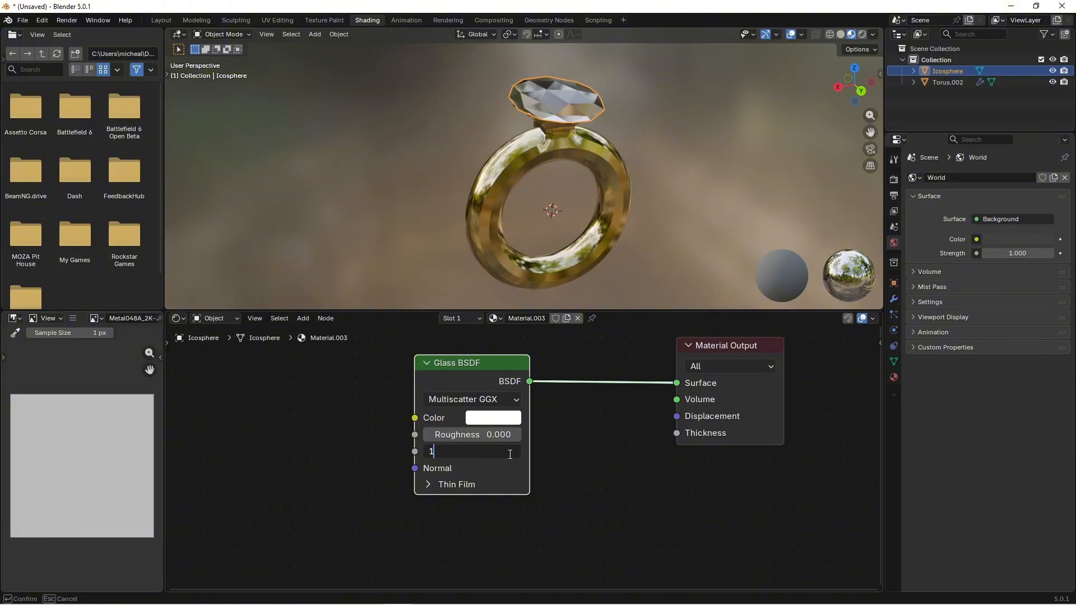
pyautogui.press('Return')
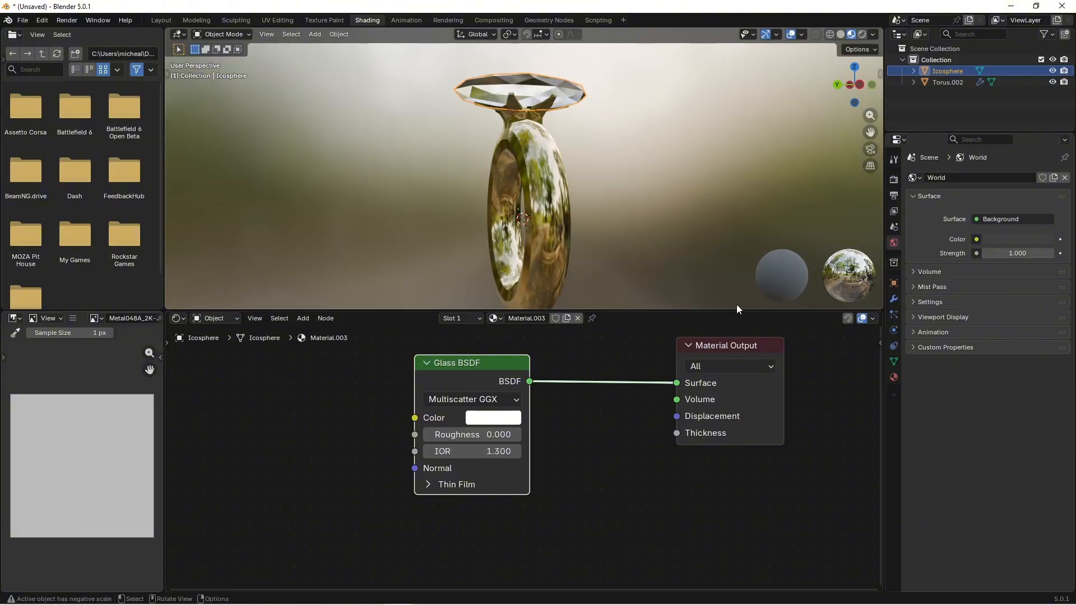
pyautogui.moveTo(442, 367); pyautogui.dragTo(370, 352)
# Add a Principled BSDF with the Ice003_2K-JPG texture maps to the gem's material and place it below the Glass BSDF
pyautogui.scroll(-3, 522, 466)
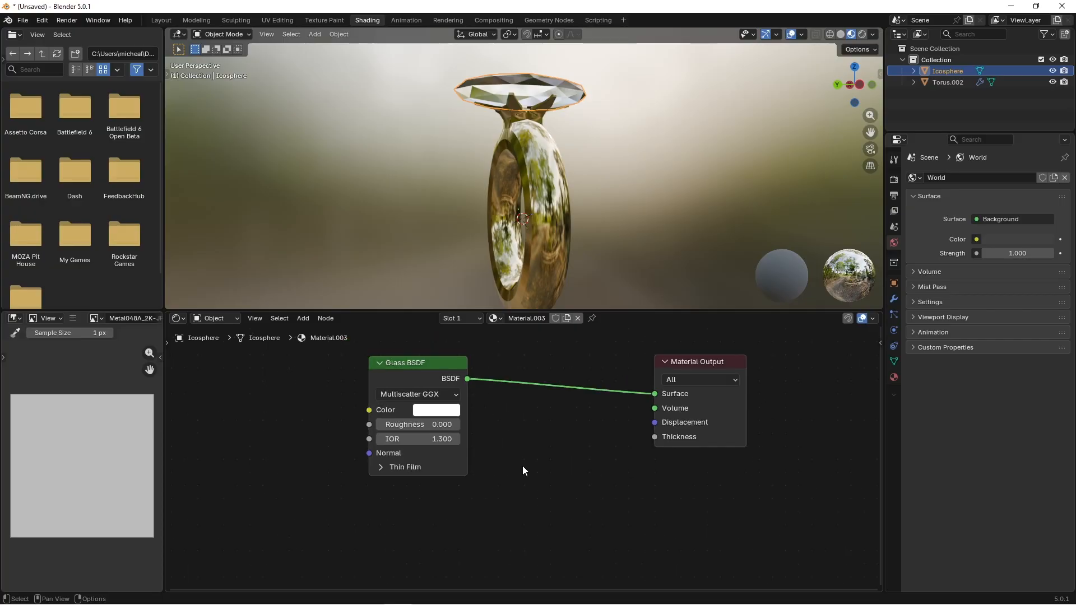
pyautogui.scroll(-1, 527, 461)
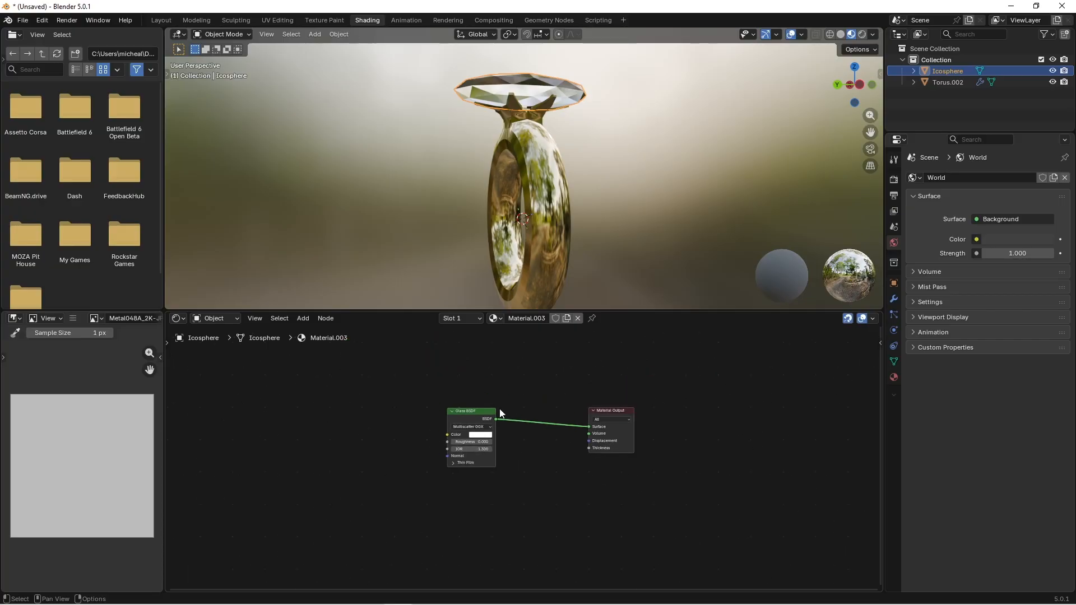
pyautogui.click(490, 415)
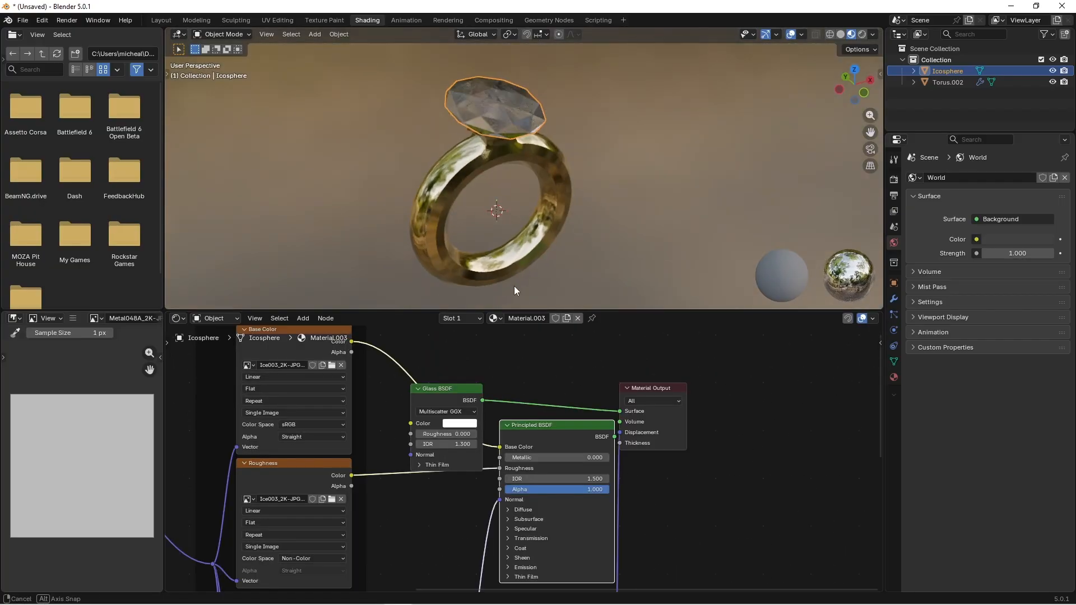
pyautogui.moveTo(514, 286); pyautogui.dragTo(541, 208, button='middle')
pyautogui.scroll(-4, 557, 425)
pyautogui.moveTo(551, 440); pyautogui.dragTo(484, 494)
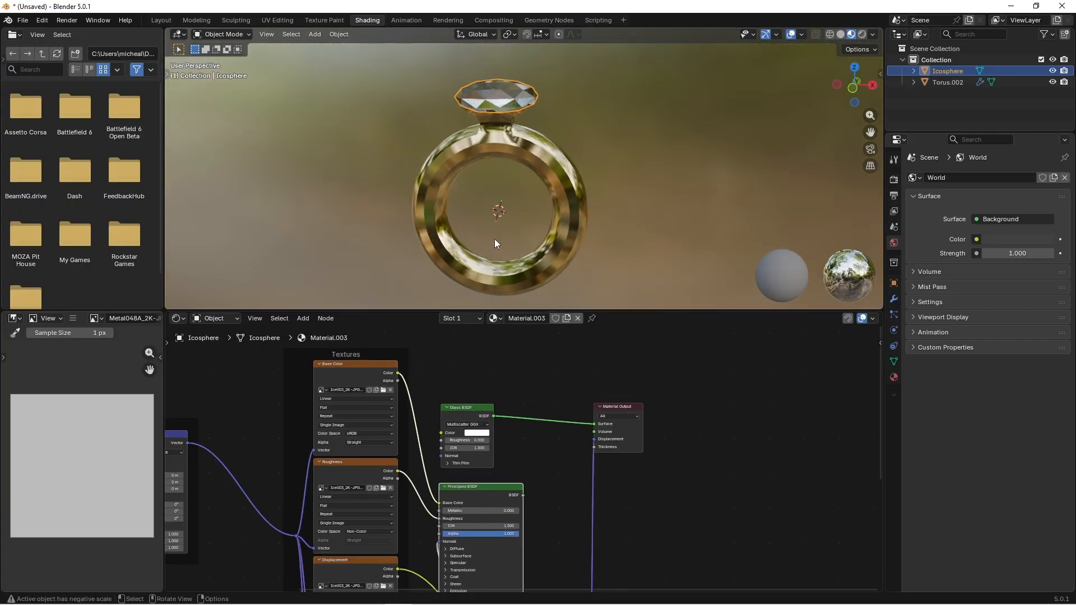
# Examine the glass gem up close and select its Ice003 Roughness texture node
pyautogui.moveTo(495, 239); pyautogui.dragTo(555, 204, button='middle')
pyautogui.moveTo(549, 122)
pyautogui.mouseDown(button='middle')
pyautogui.moveTo(633, 190)
pyautogui.moveTo(563, 203)
pyautogui.moveTo(460, 191)
pyautogui.moveTo(467, 174)
pyautogui.moveTo(540, 135)
pyautogui.mouseUp(button='middle')
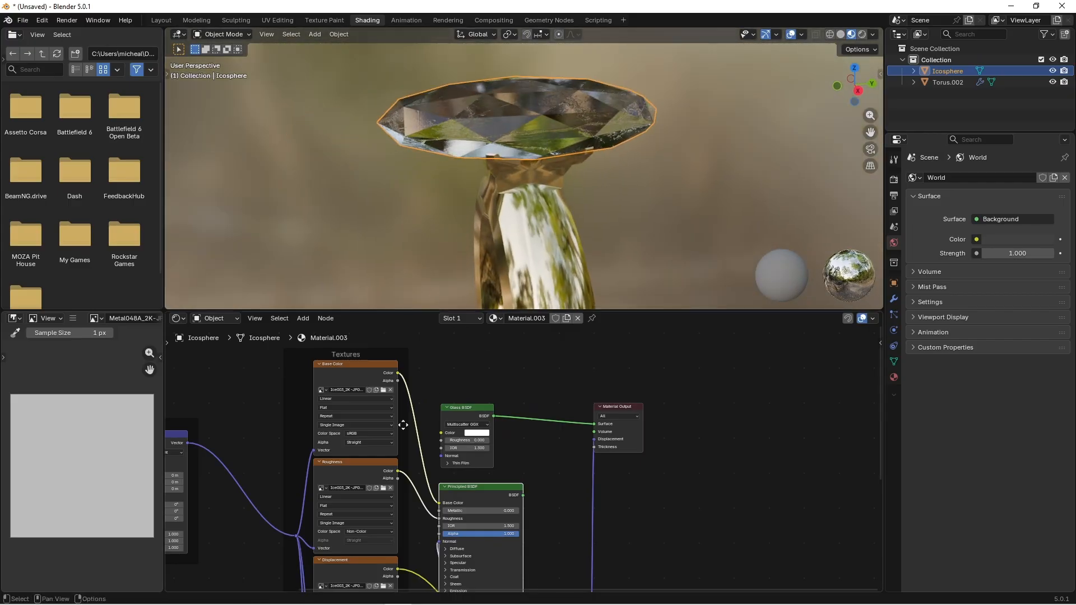
pyautogui.click(382, 471)
pyautogui.scroll(4, 356, 519)
pyautogui.moveTo(379, 470); pyautogui.dragTo(544, 405, button='middle')
pyautogui.click(489, 444)
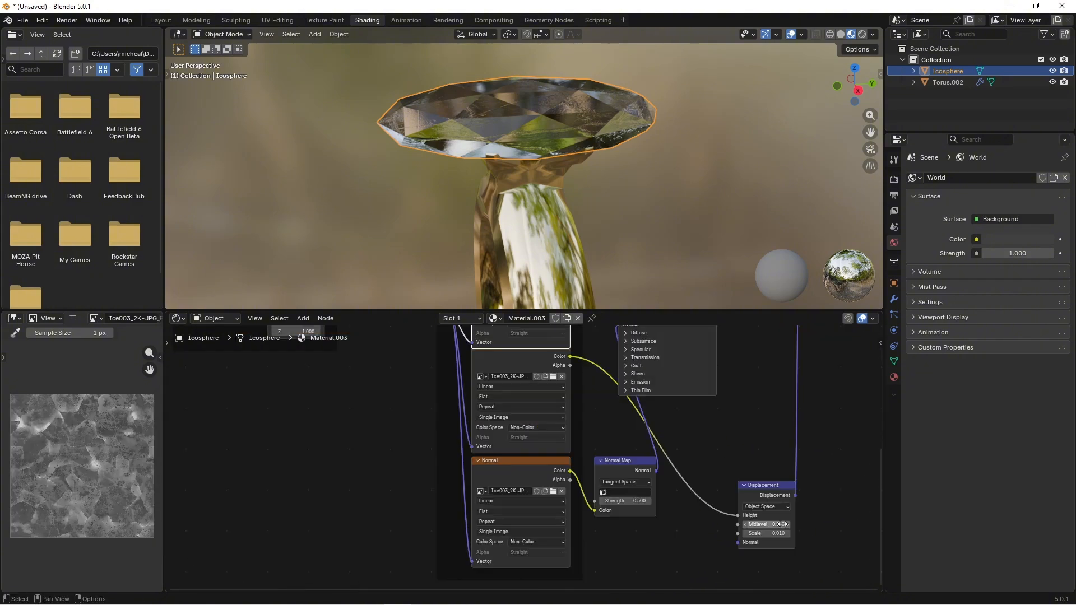
# Try a scale of 0.5 on X, Y and Z in the gem material's Mapping node and view the gem from the front
pyautogui.click(784, 525)
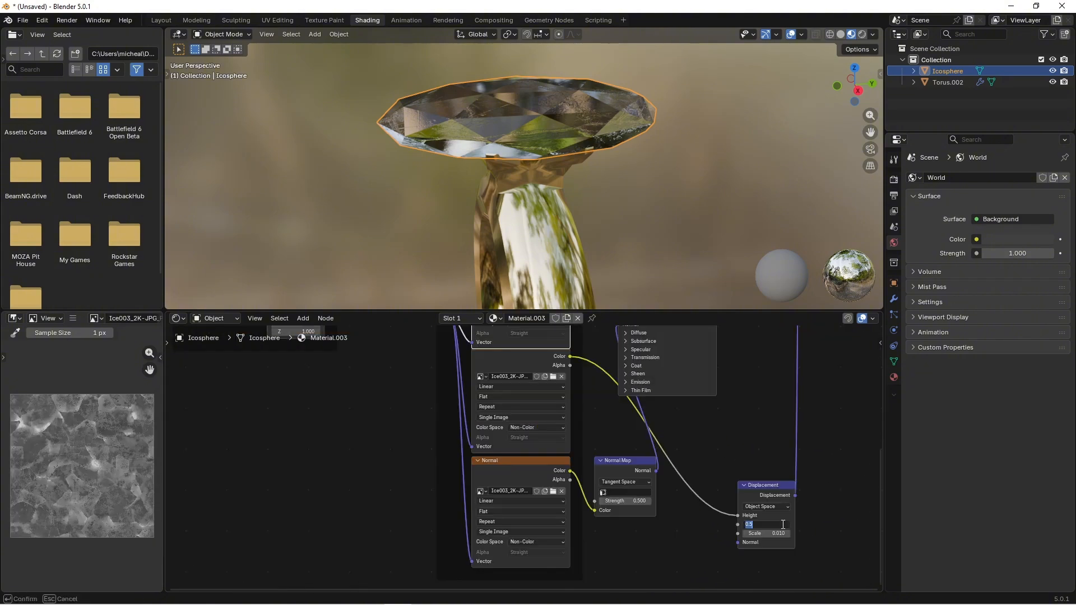
pyautogui.press('Escape')
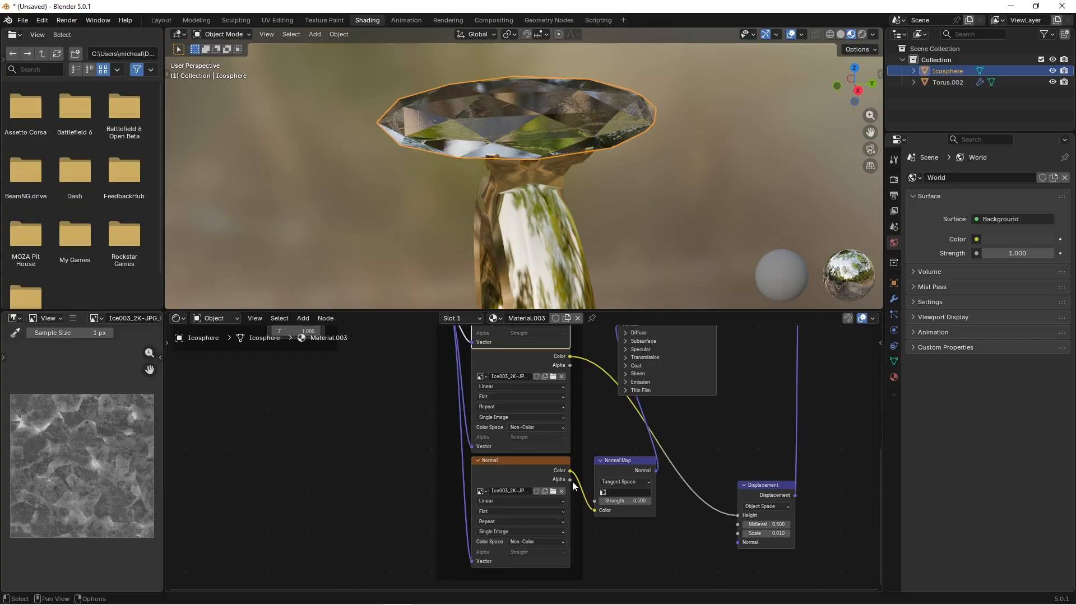
pyautogui.click(553, 482)
pyautogui.click(418, 551)
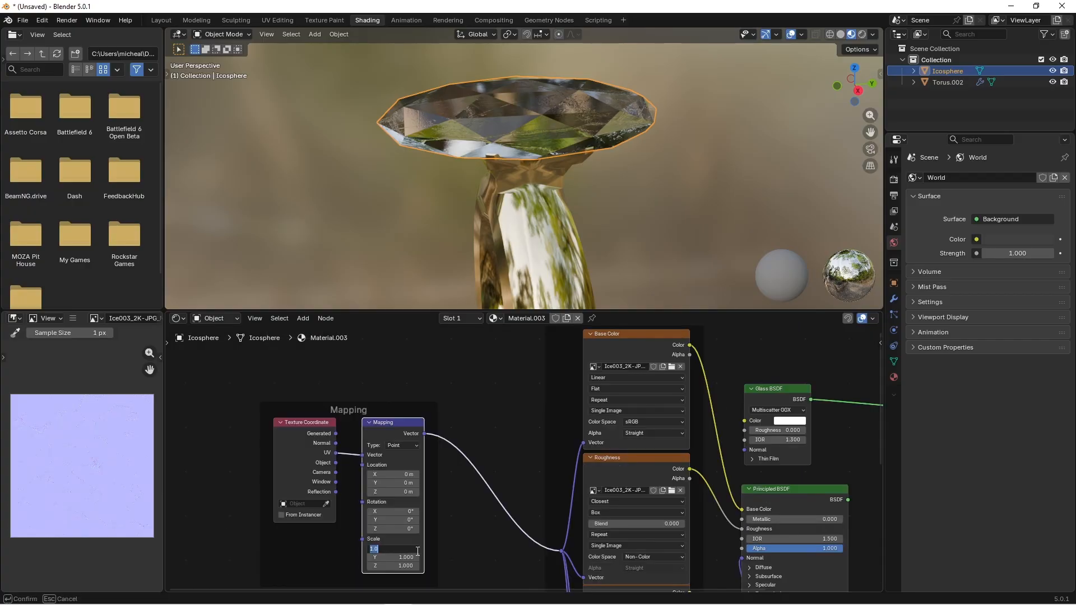
pyautogui.write('.5')
pyautogui.press('Tab')
pyautogui.write('.5')
pyautogui.press('Tab')
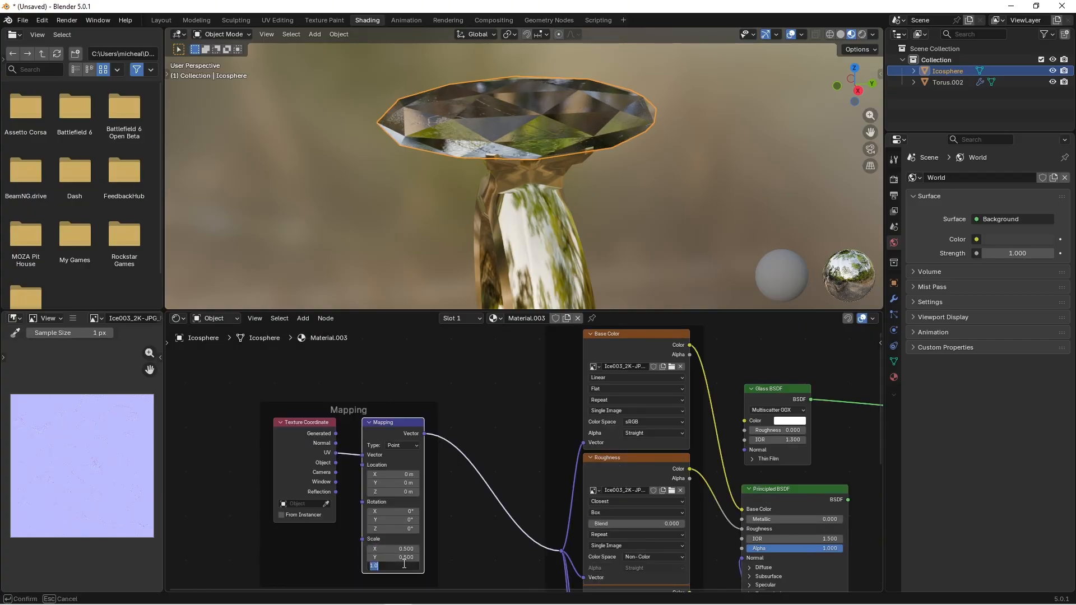
pyautogui.write('.5')
pyautogui.press('Return')
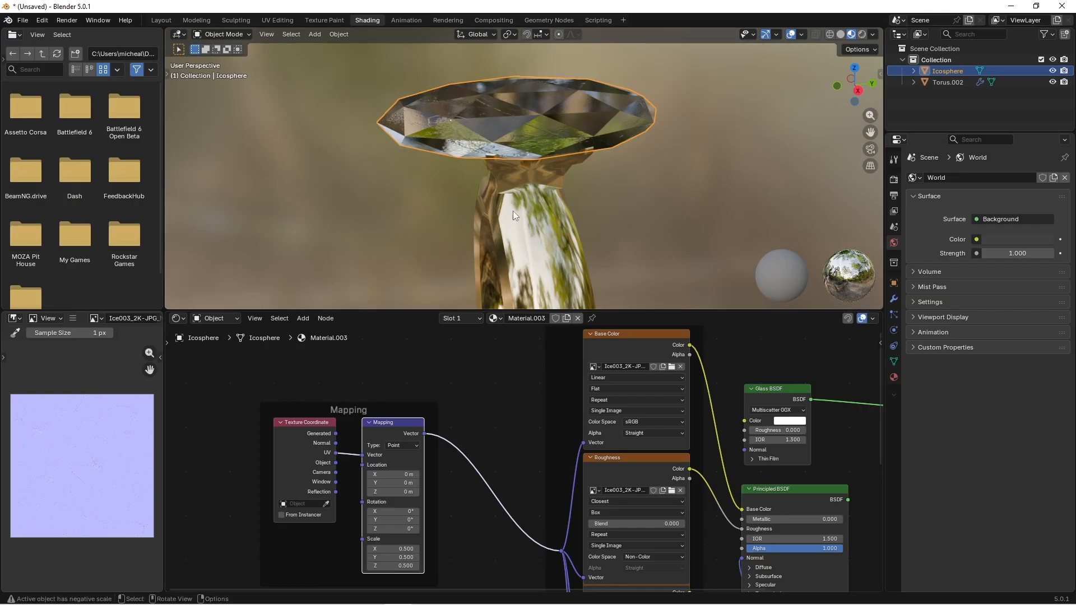
pyautogui.moveTo(513, 210); pyautogui.dragTo(386, 264, button='middle')
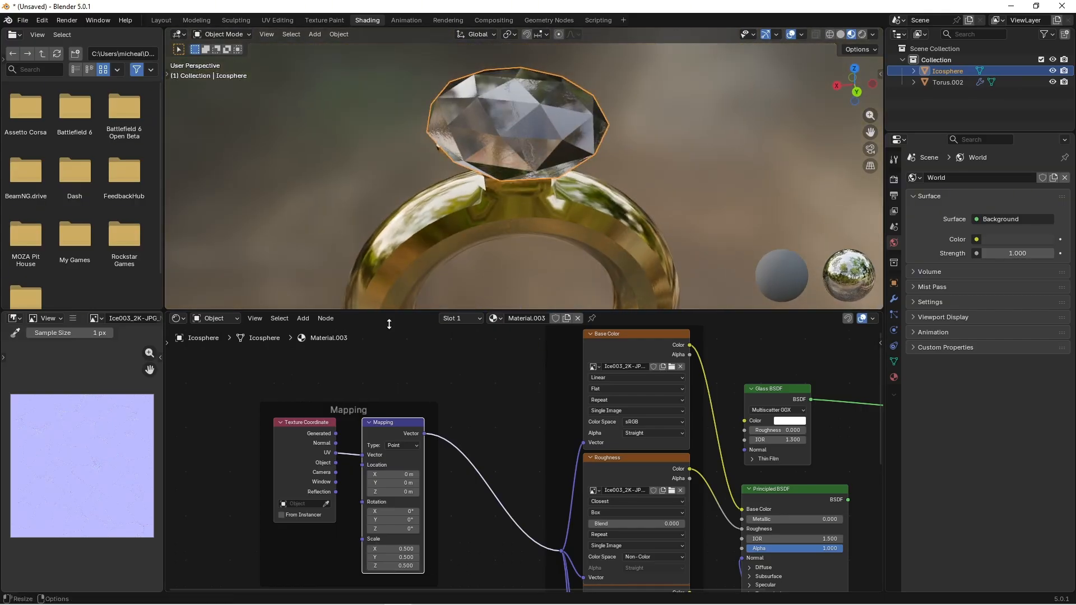
# Set the X, Y and Z scale of the gem material's Mapping node to 0.1 and deselect the gem
pyautogui.click(407, 567)
pyautogui.write('.1')
pyautogui.press('Return')
pyautogui.moveTo(673, 224); pyautogui.dragTo(614, 151, button='middle')
pyautogui.click(630, 157)
pyautogui.scroll(-6, 630, 157)
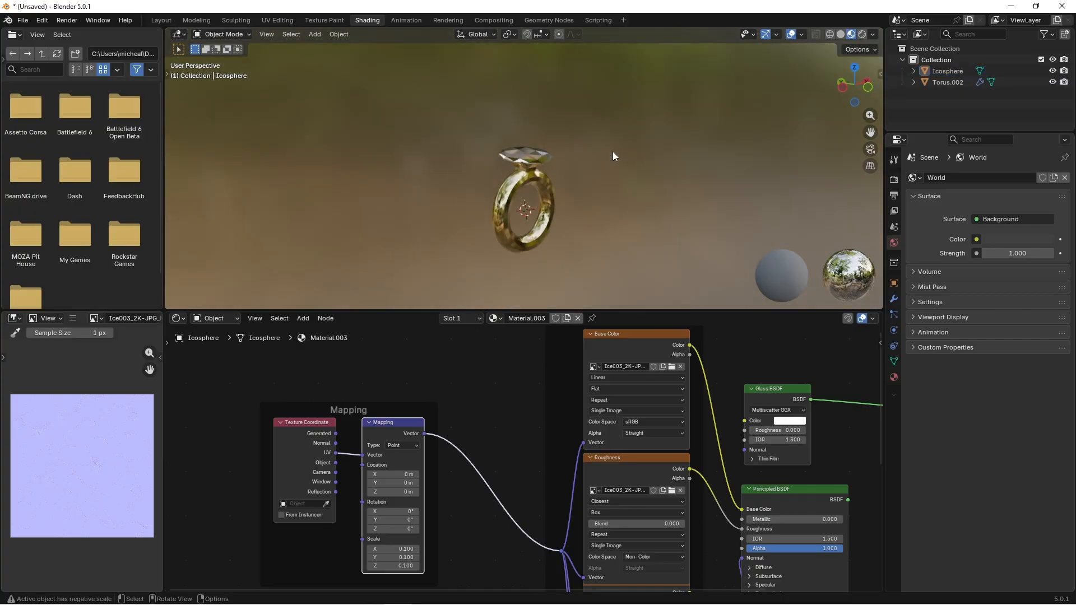
pyautogui.scroll(-3, 577, 337)
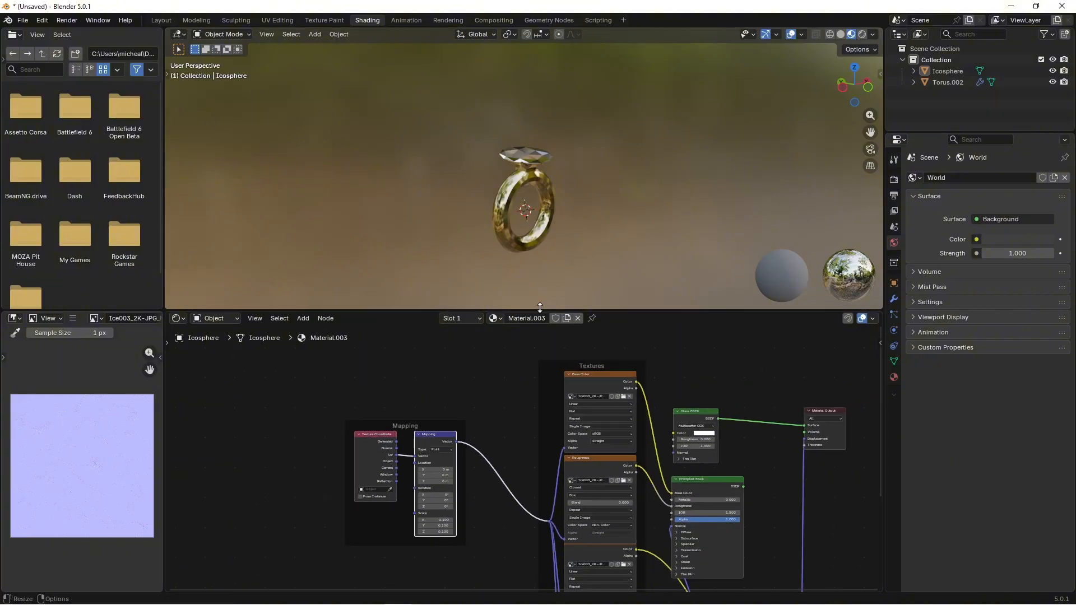
pyautogui.doubleClick(527, 318)
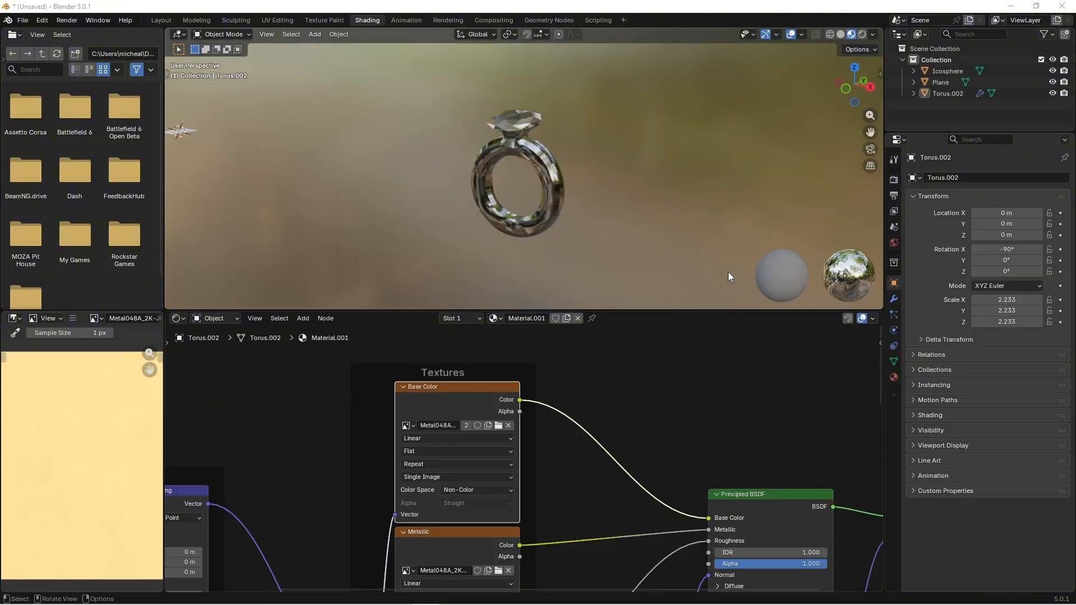
# Examine the ring's metal surface and the gem up close and from several angles
pyautogui.scroll(1, 503, 35)
pyautogui.scroll(5, 516, 285)
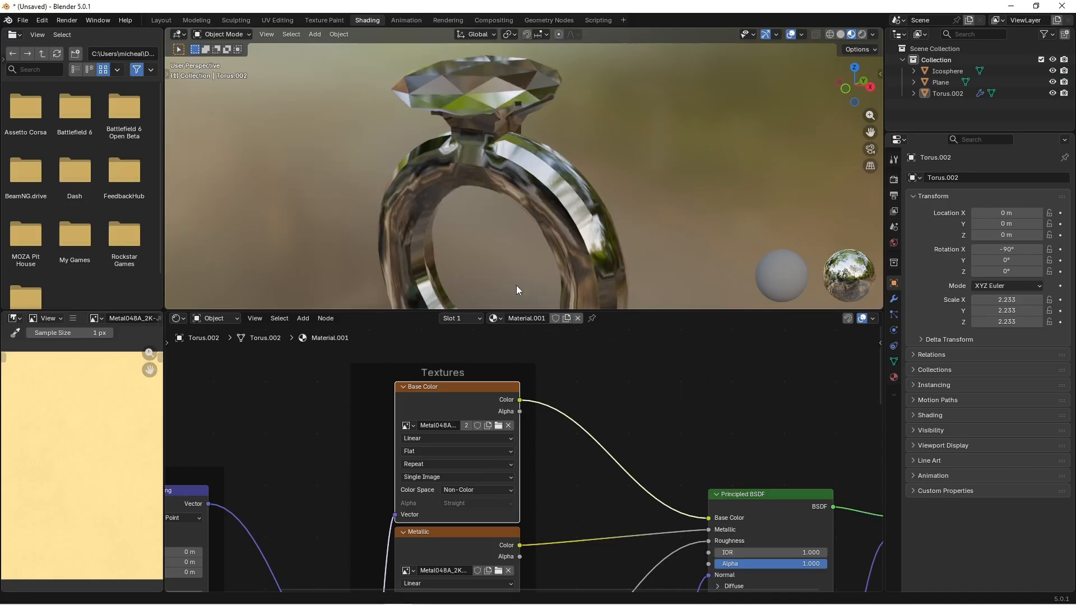
pyautogui.scroll(-1, 560, 249)
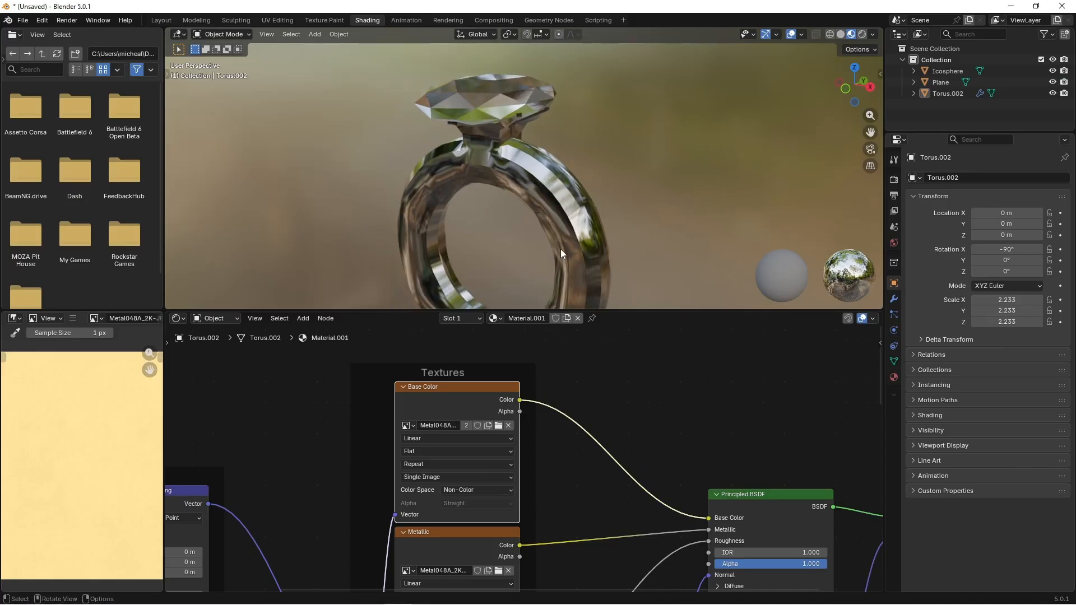
pyautogui.scroll(-3, 556, 169)
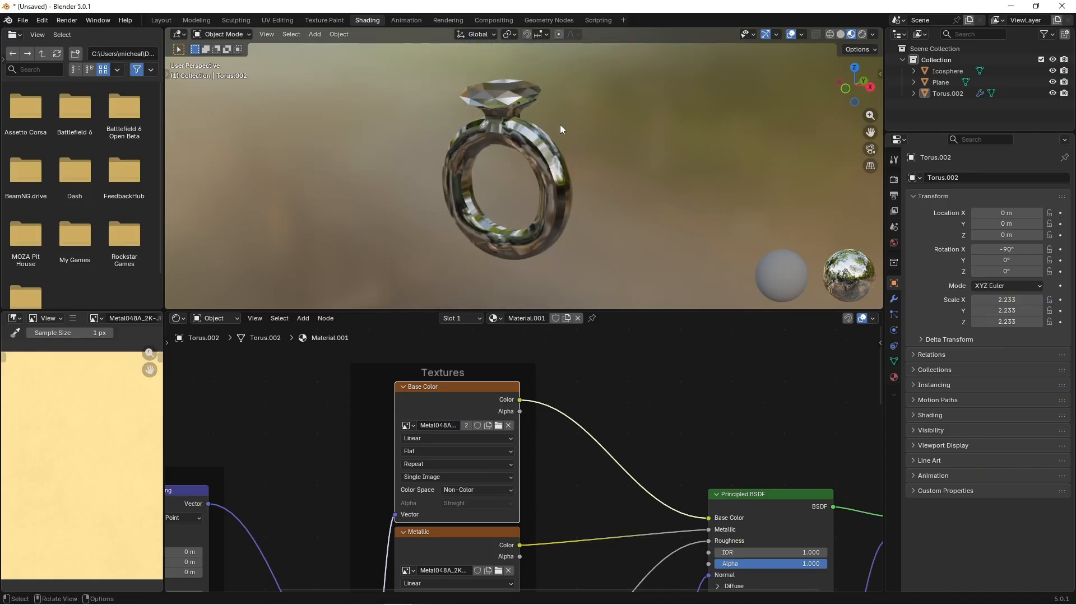
pyautogui.moveTo(560, 130); pyautogui.dragTo(710, 137, button='middle')
pyautogui.moveTo(596, 170); pyautogui.dragTo(517, 157, button='middle')
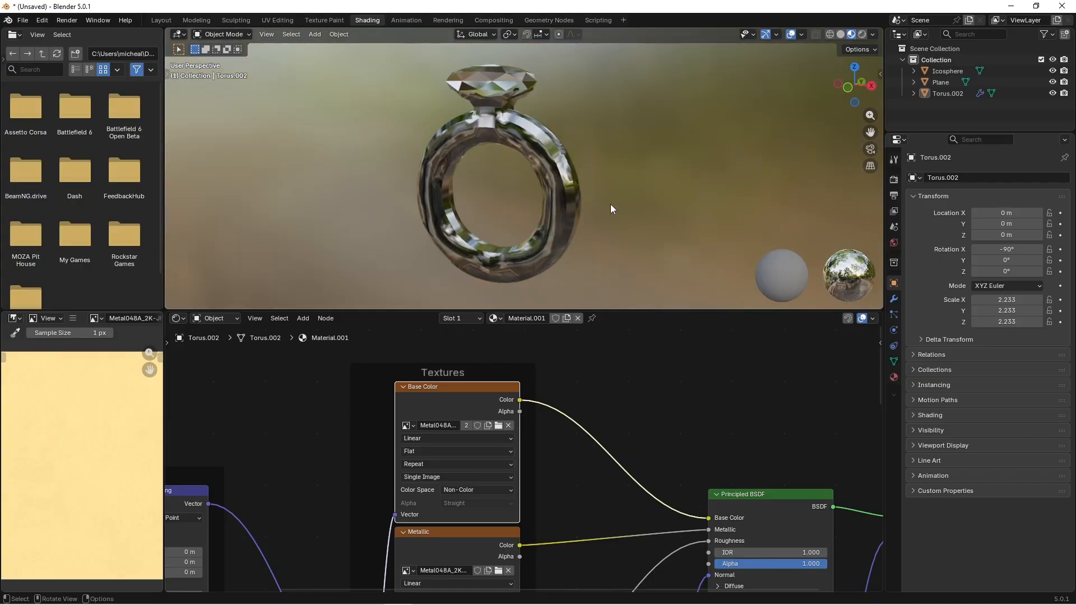
pyautogui.moveTo(610, 204); pyautogui.dragTo(377, 170, button='middle')
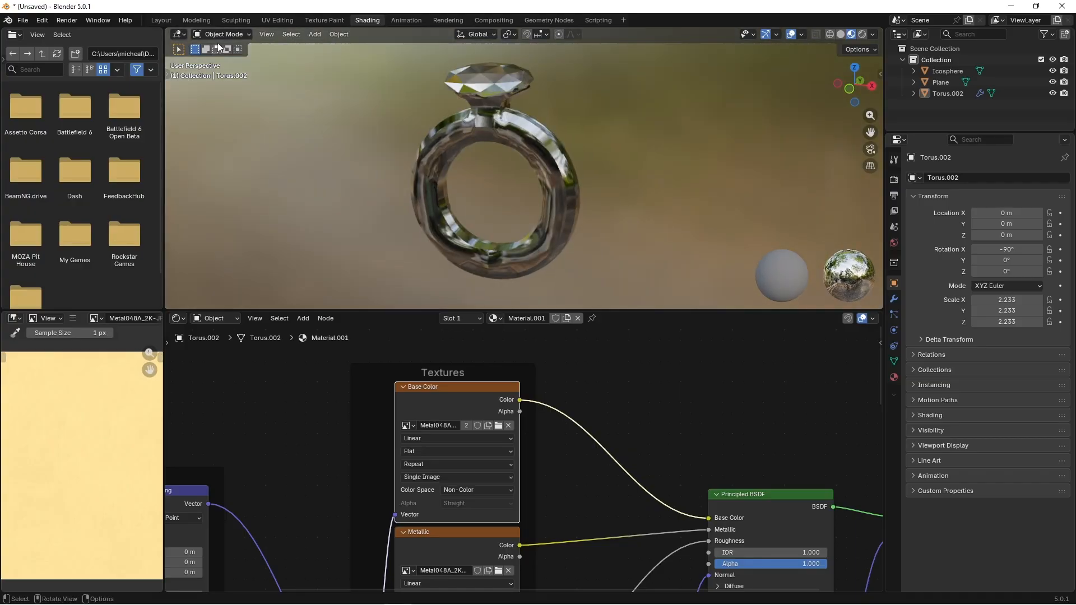
# Try sculpting the ring band with the Blob brush at 100 px and 0.5 strength in the Sculpting workspace
pyautogui.click(239, 21)
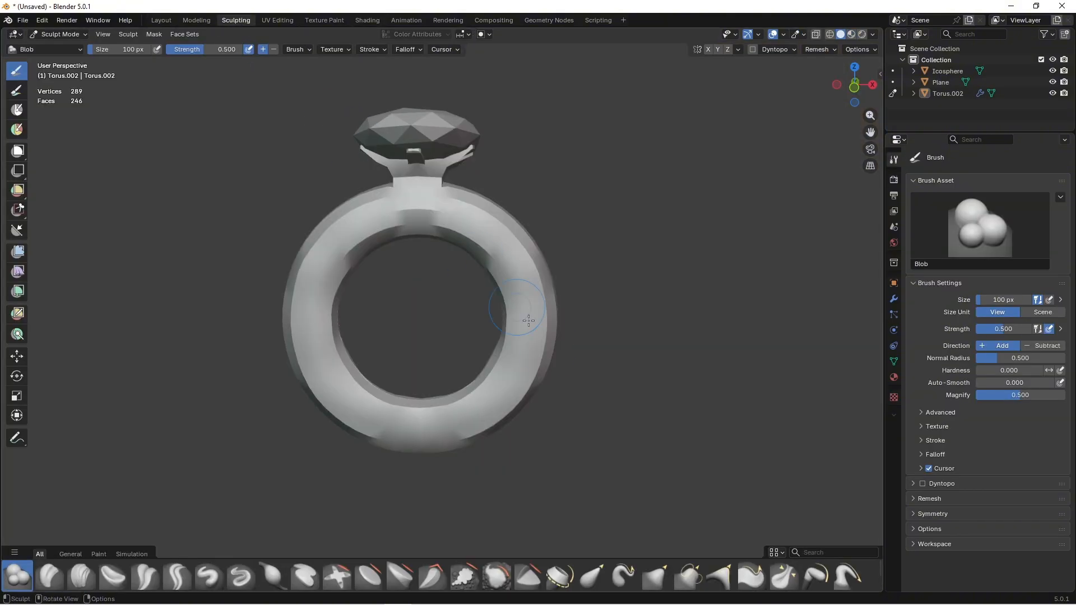
pyautogui.moveTo(529, 321); pyautogui.dragTo(269, 333, button='middle')
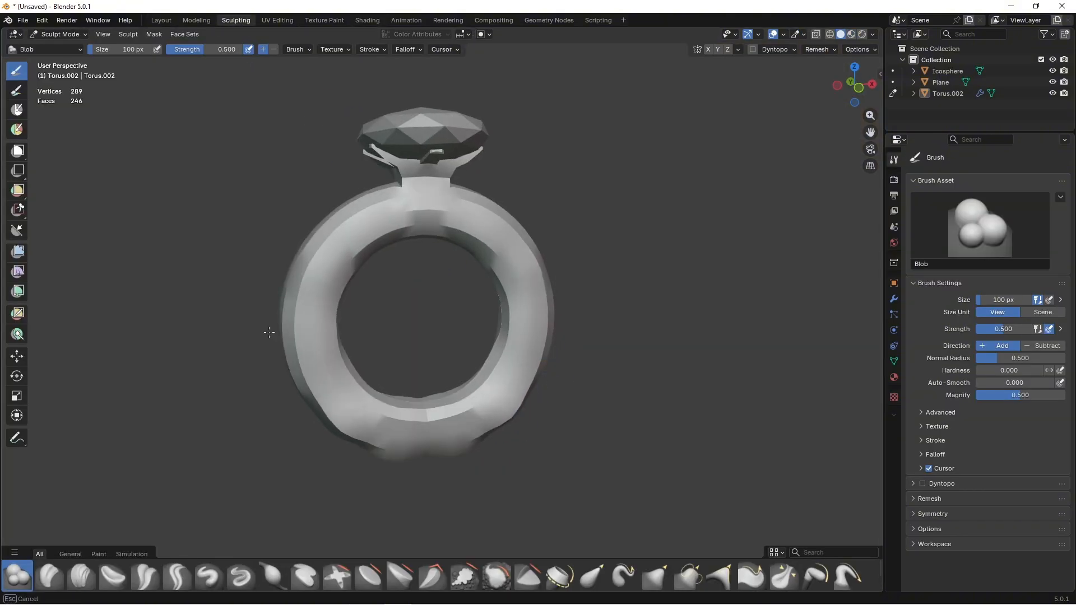
pyautogui.moveTo(270, 332)
pyautogui.mouseDown()
pyautogui.moveTo(387, 440)
pyautogui.moveTo(416, 445)
pyautogui.moveTo(320, 352)
pyautogui.moveTo(351, 423)
pyautogui.moveTo(336, 427)
pyautogui.moveTo(340, 386)
pyautogui.moveTo(365, 425)
pyautogui.moveTo(414, 429)
pyautogui.mouseUp()
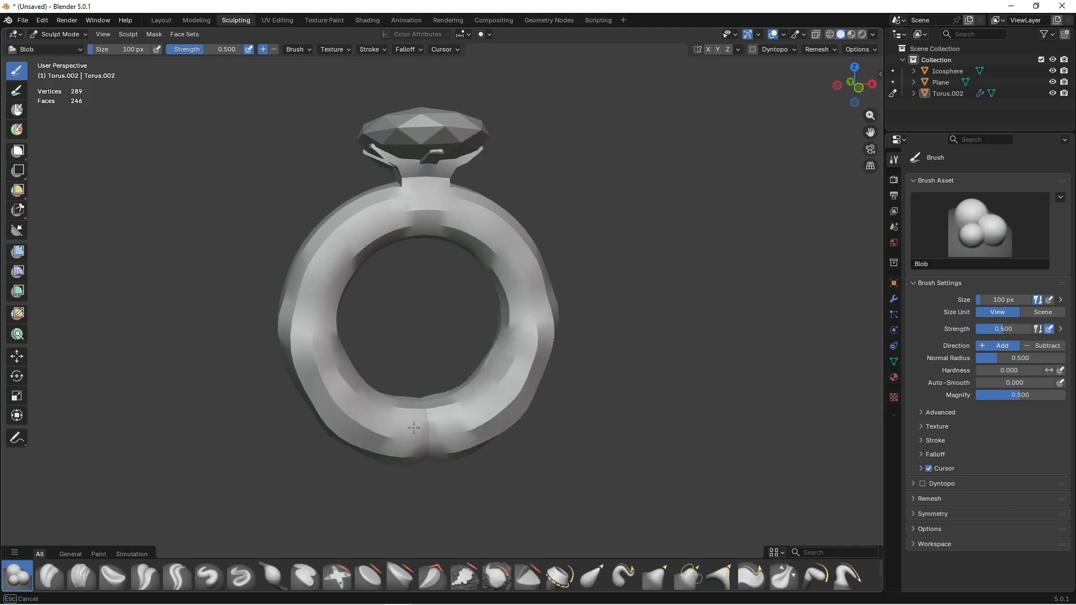
pyautogui.moveTo(414, 428); pyautogui.dragTo(526, 314, button='middle')
pyautogui.scroll(-3, 529, 418)
pyautogui.moveTo(504, 442)
pyautogui.mouseDown(button='middle')
pyautogui.moveTo(489, 437)
pyautogui.moveTo(480, 511)
pyautogui.mouseUp(button='middle')
# Inspect the ring's mesh in Edit Mode in the Modeling workspace
pyautogui.press('Tab')
pyautogui.scroll(5, 544, 342)
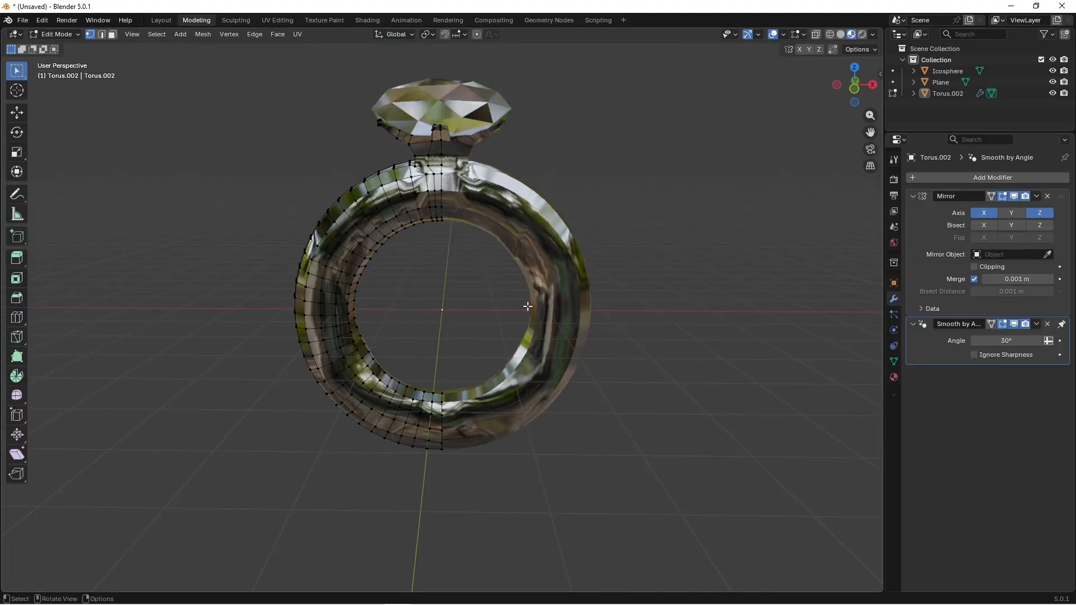
pyautogui.moveTo(527, 308); pyautogui.dragTo(567, 308, button='middle')
pyautogui.scroll(-3, 566, 308)
pyautogui.press('Tab')
pyautogui.press('Tab')
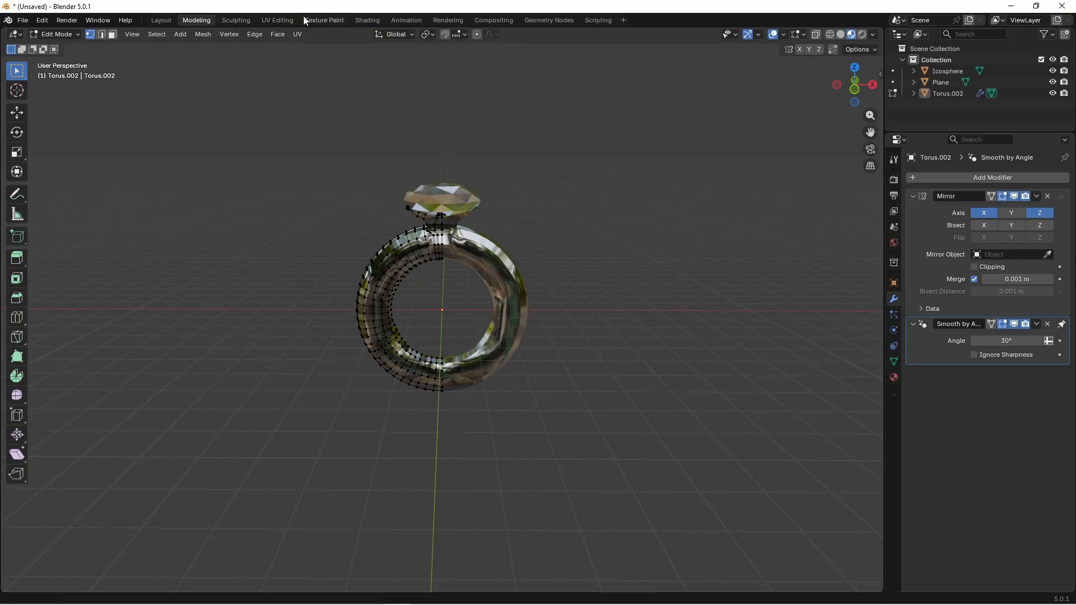
# Return to the Shading workspace and assign Metal048A_2K-JPG_Displacement.jpg as the image of the ring's Base Color texture
pyautogui.click(236, 21)
pyautogui.click(367, 21)
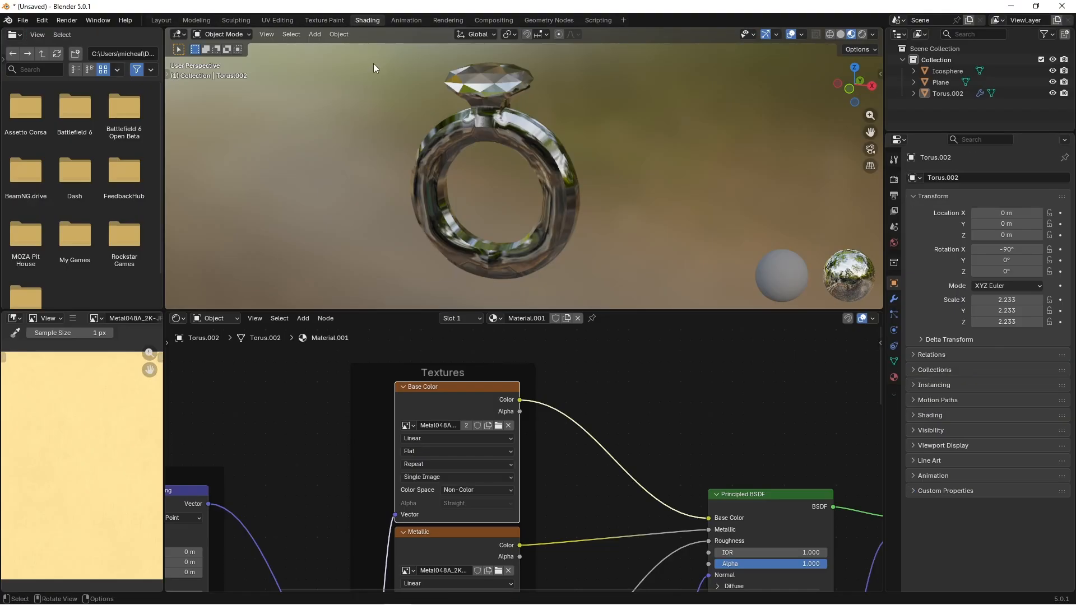
pyautogui.click(412, 427)
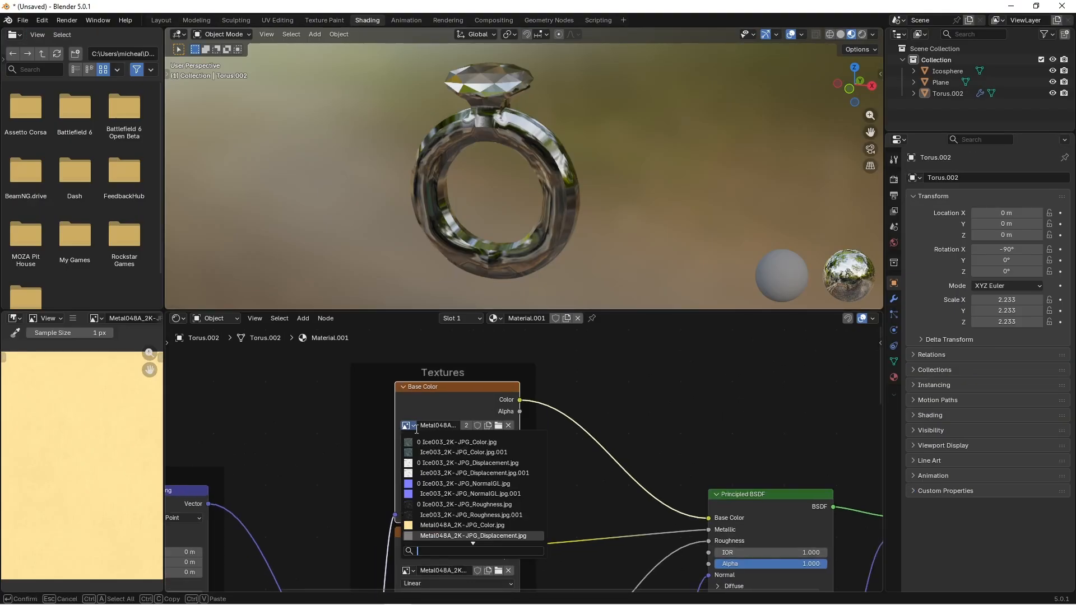
pyautogui.click(456, 536)
pyautogui.scroll(-2, 456, 538)
pyautogui.moveTo(562, 507); pyautogui.dragTo(563, 555, button='middle')
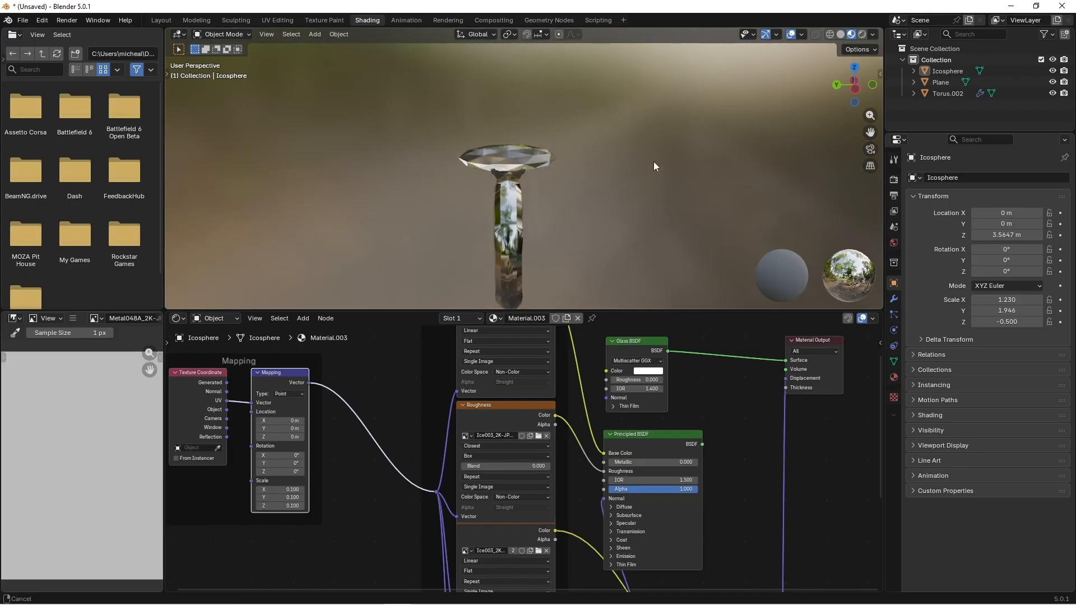
# Examine the gem and ring from several angles, first in the Shading workspace and again in Modeling
pyautogui.moveTo(654, 162)
pyautogui.mouseDown(button='middle')
pyautogui.moveTo(479, 161)
pyautogui.moveTo(591, 159)
pyautogui.moveTo(583, 149)
pyautogui.moveTo(620, 178)
pyautogui.moveTo(657, 172)
pyautogui.mouseUp(button='middle')
pyautogui.scroll(2, 656, 167)
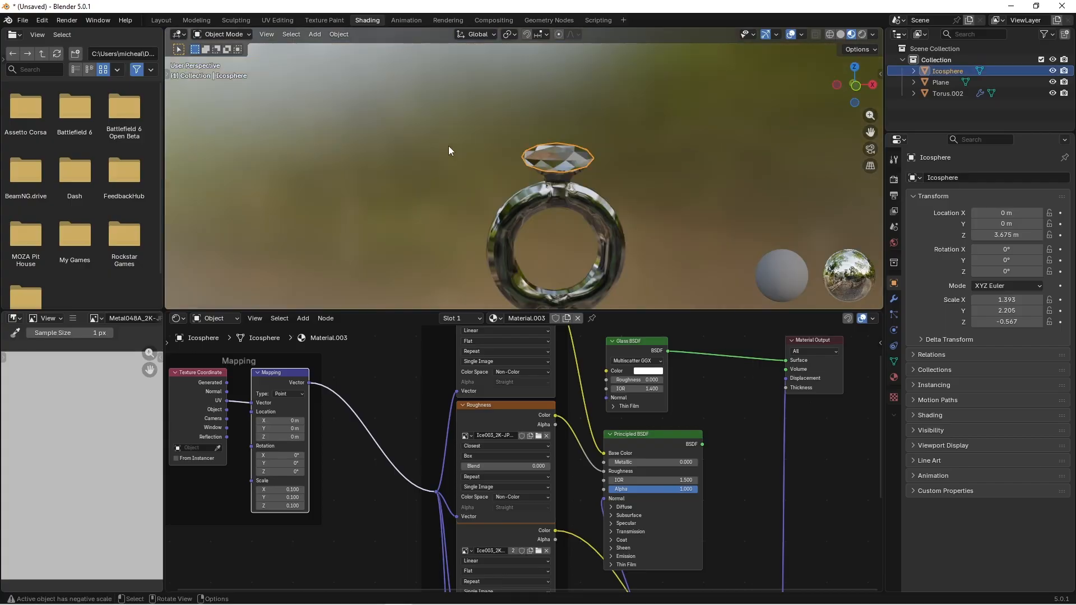
pyautogui.click(197, 20)
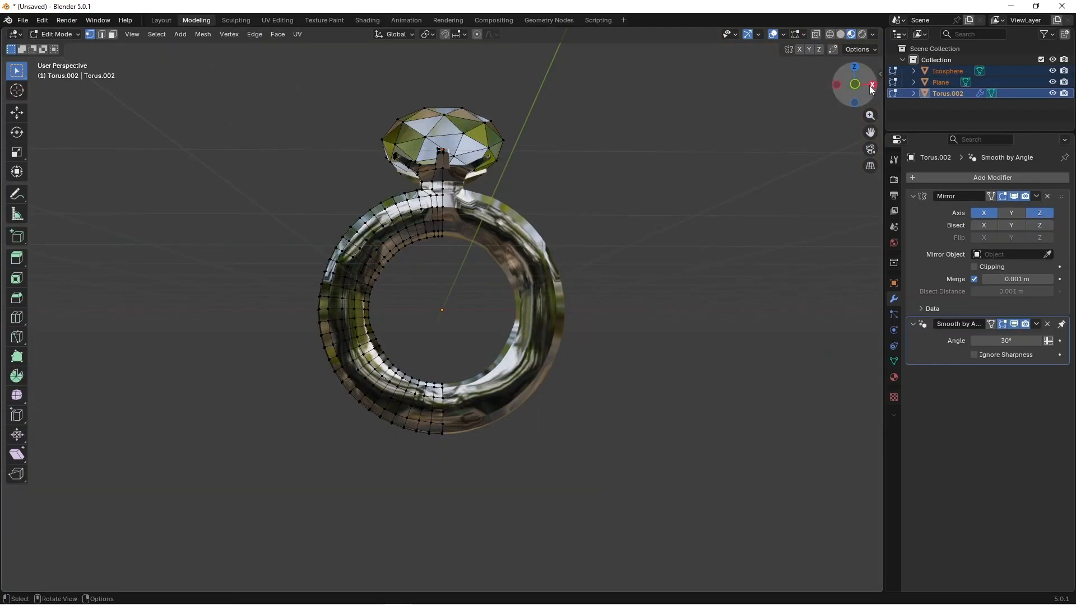
pyautogui.press('ctrl+KP_1')
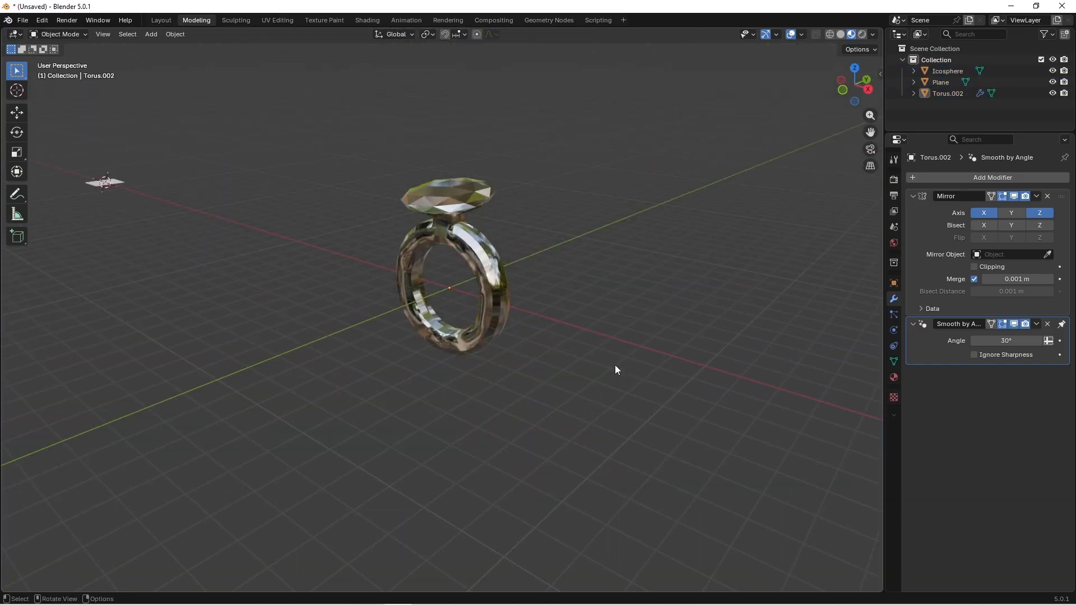
pyautogui.moveTo(614, 365); pyautogui.dragTo(750, 296, button='middle')
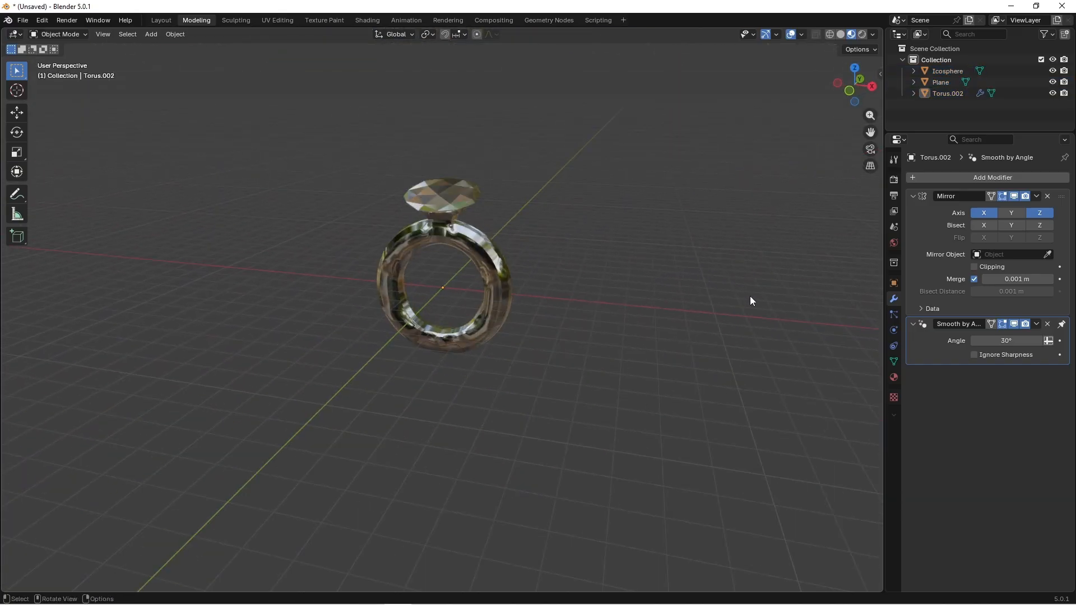